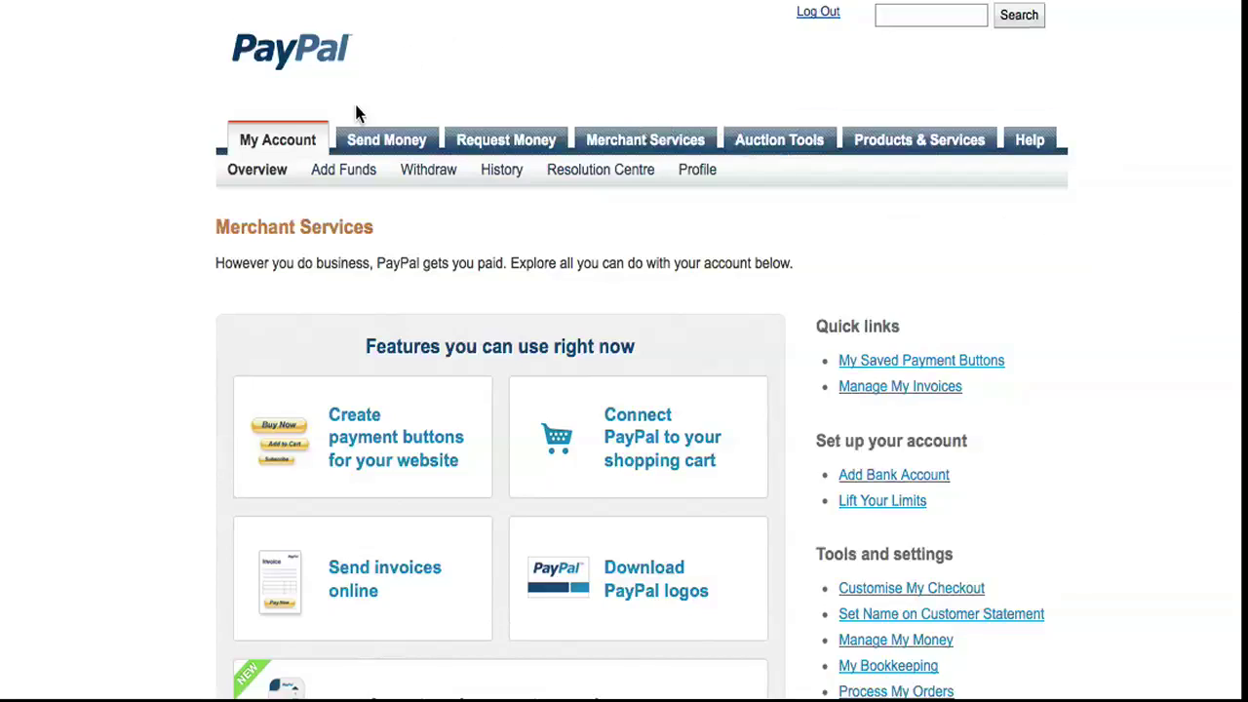
- Open the page for creating a PayPal payment button from the merchant services
left_click(631, 140)
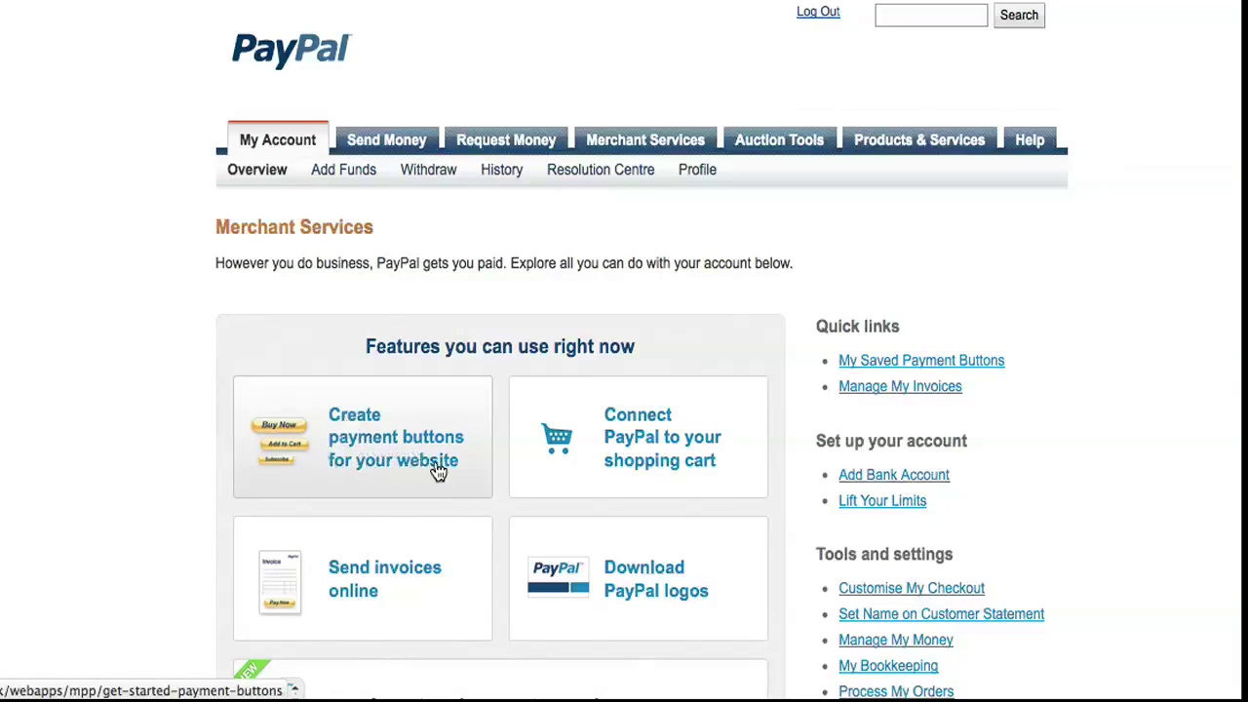
left_click(353, 441)
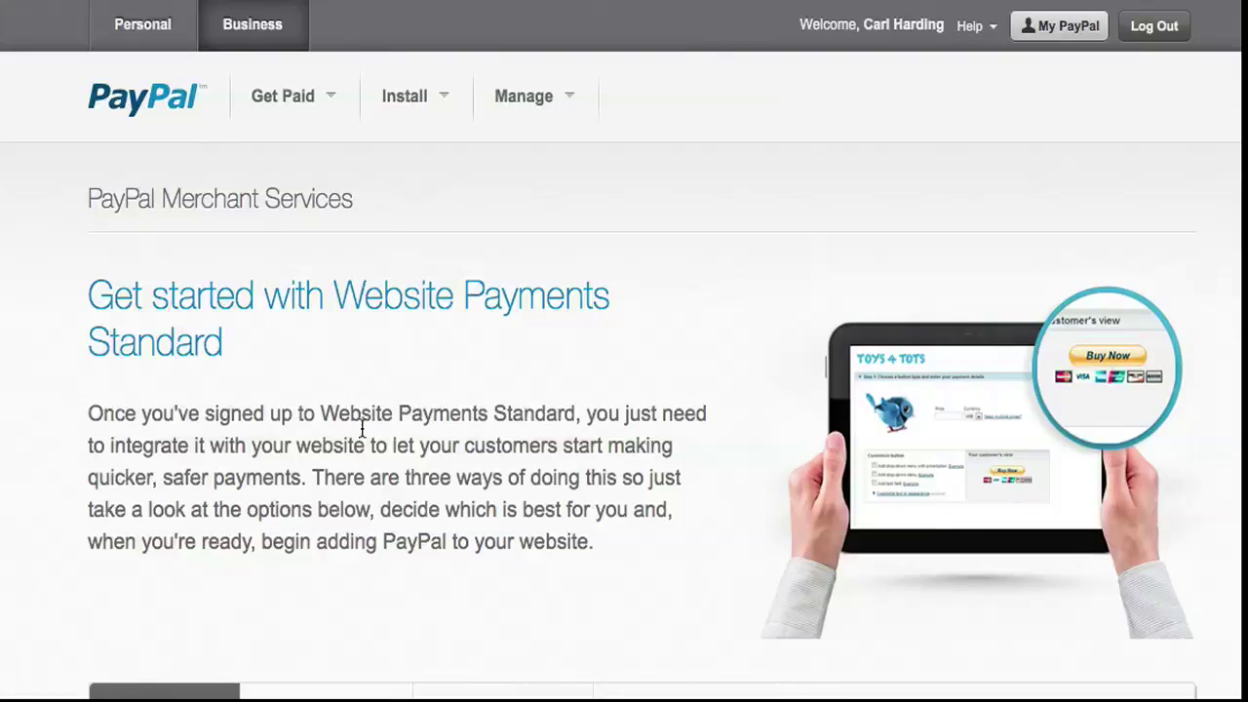
scroll(502, 369, "down", 5)
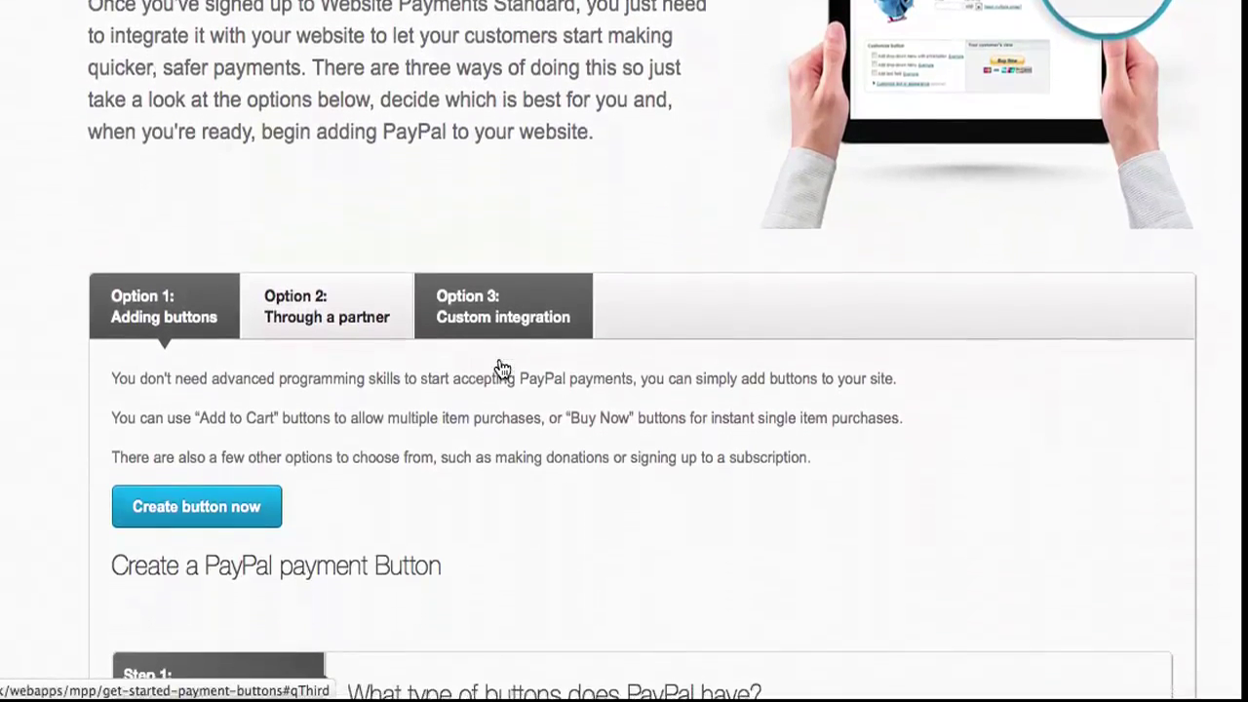
left_click(195, 505)
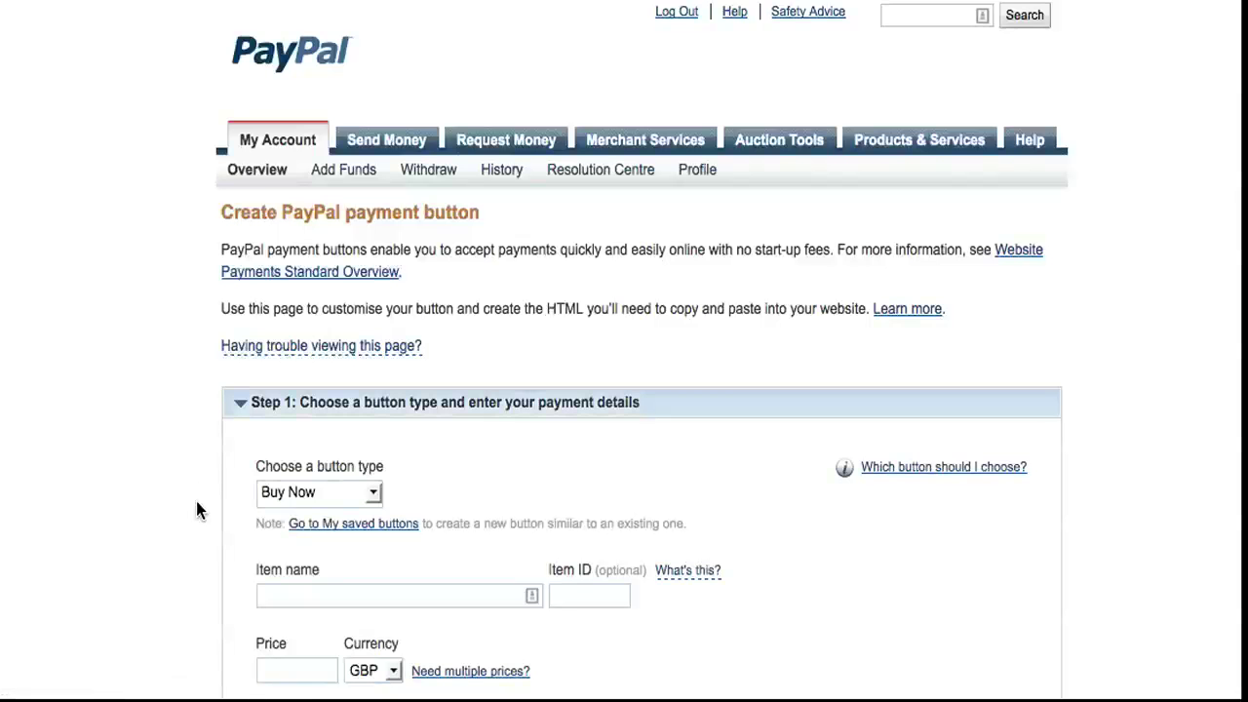
- Set the payment button type to Subscriptions
scroll(156, 467, "down", 3)
scroll(154, 467, "up", 1)
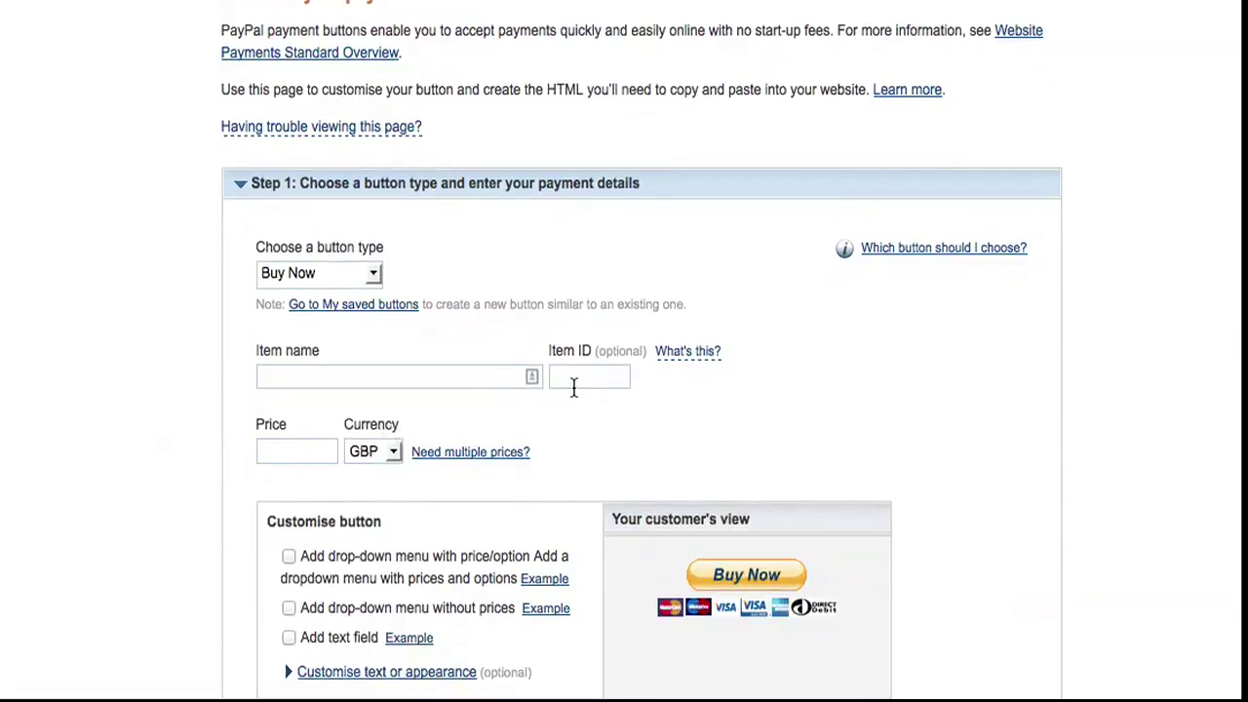
left_click(376, 276)
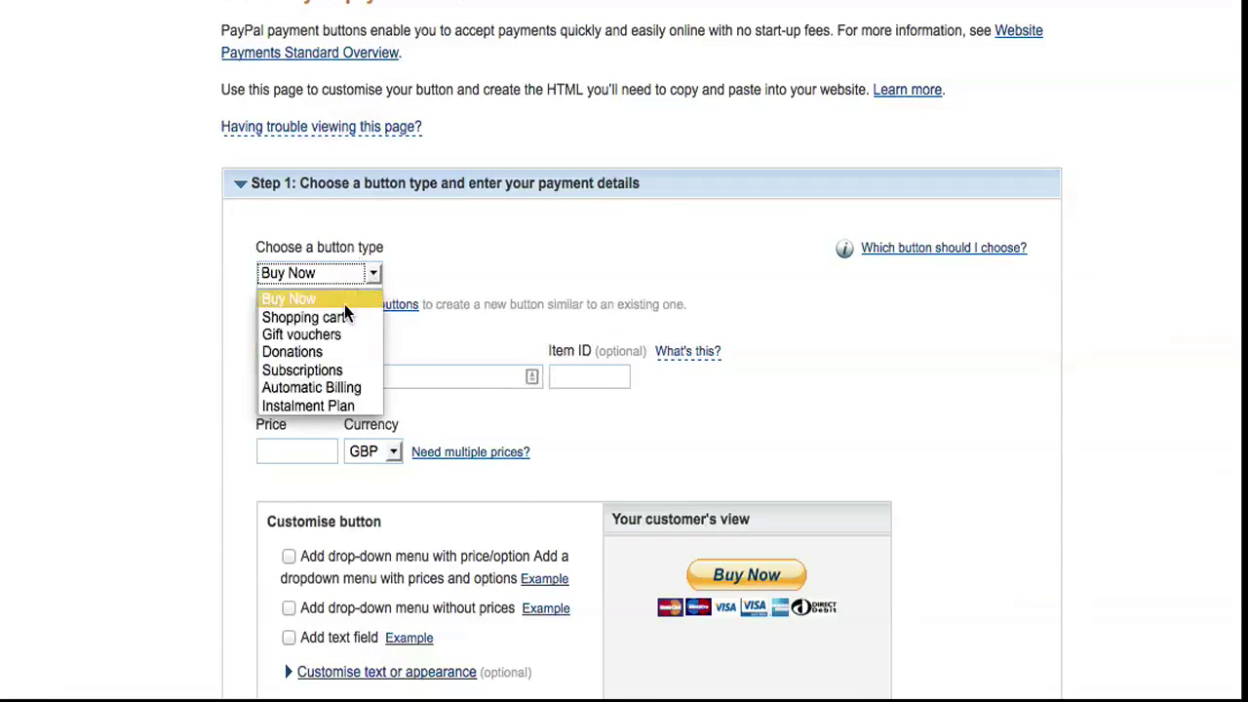
left_click(308, 369)
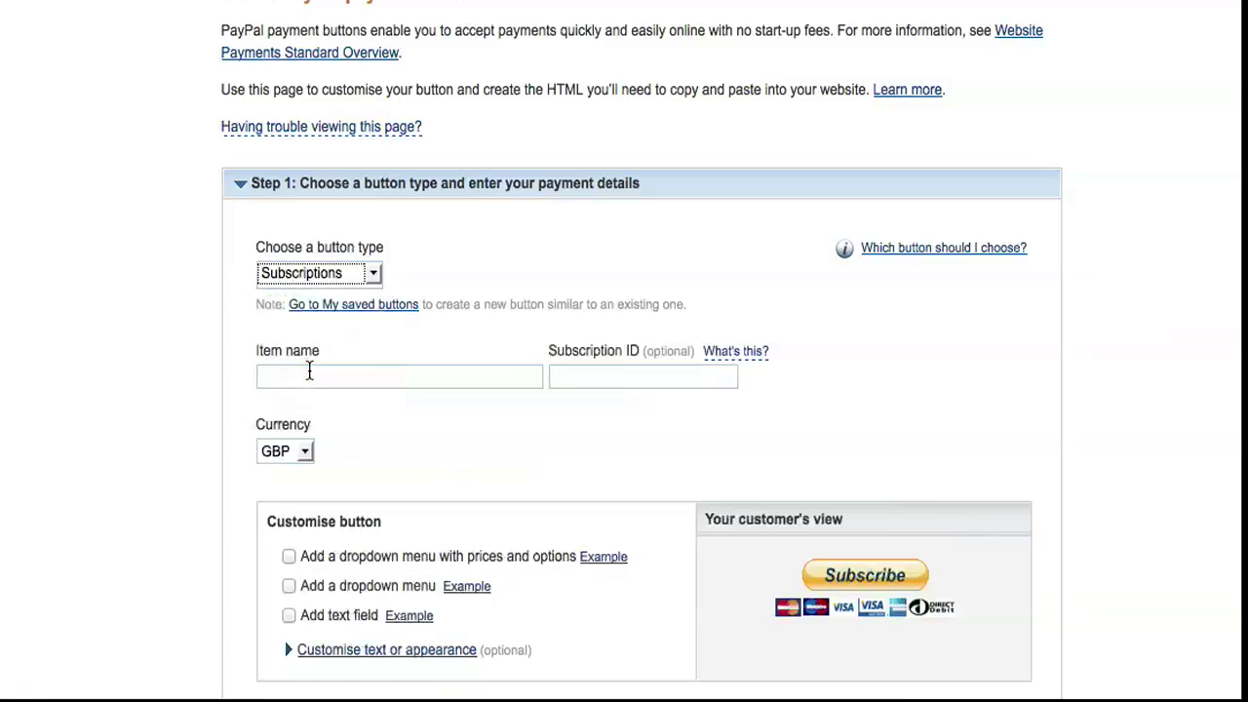
- Name the subscription item "My magazine" and keep GBP as its currency
left_click(305, 376)
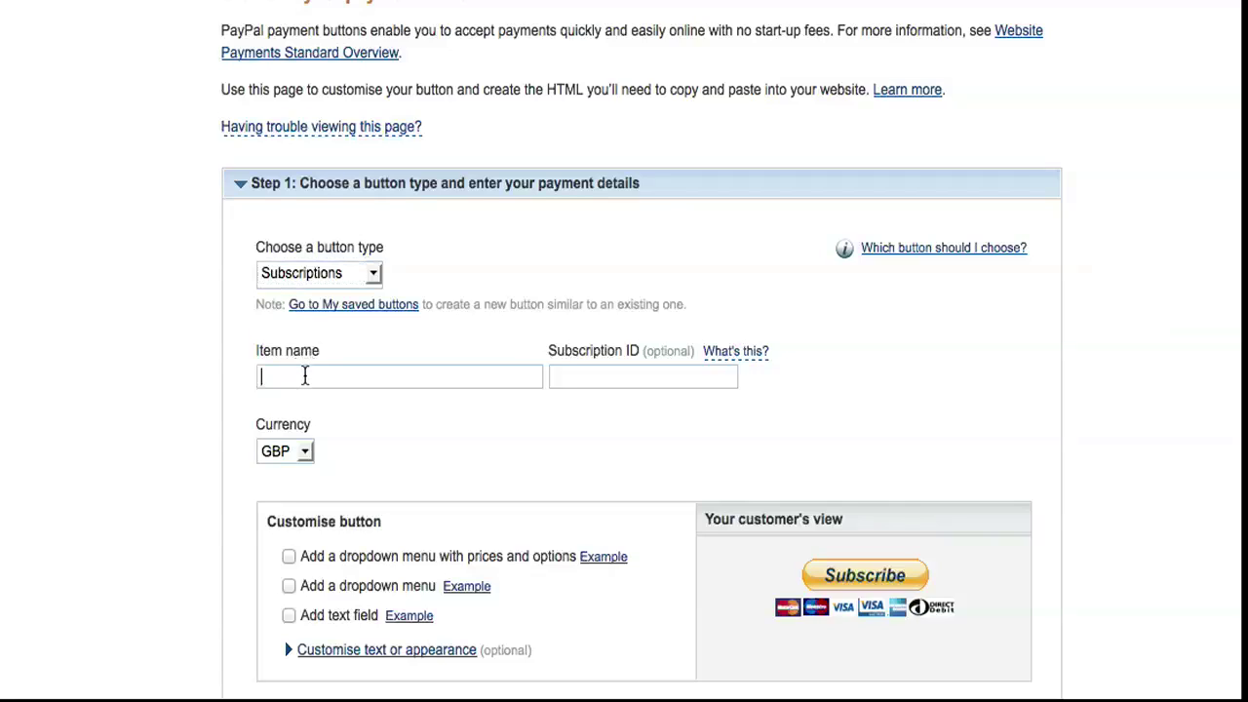
type("My m")
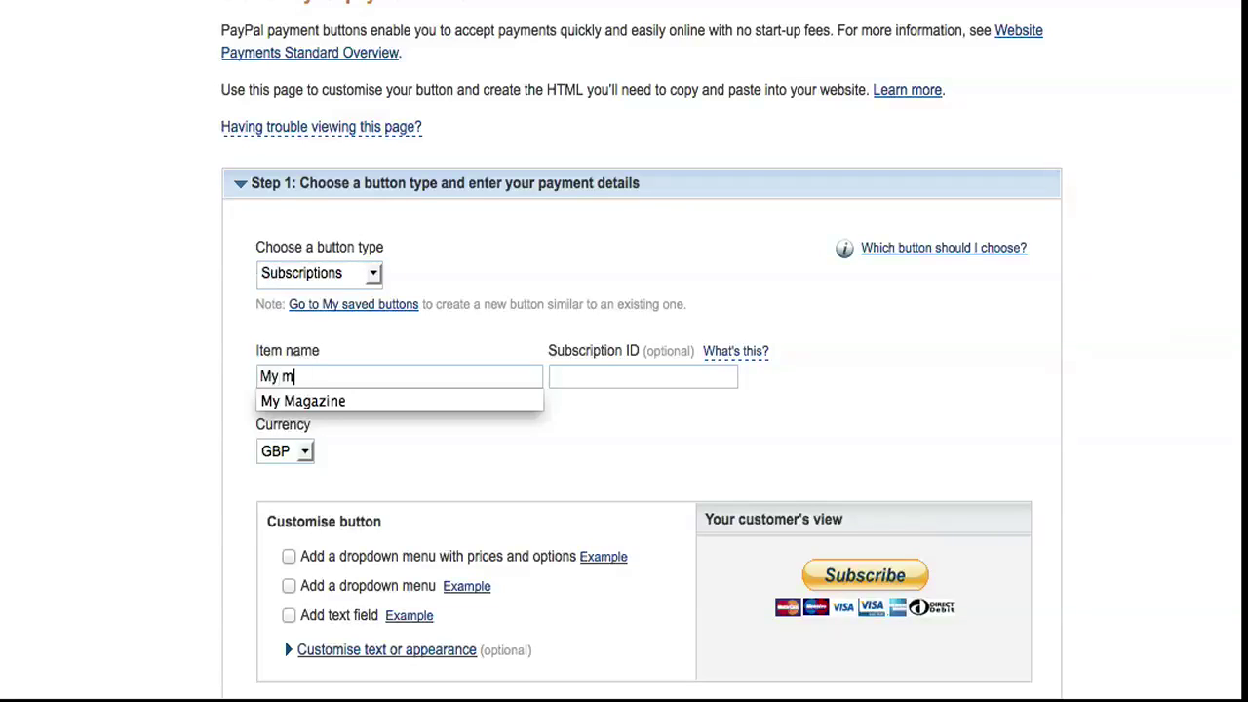
type("agazine")
left_click(229, 387)
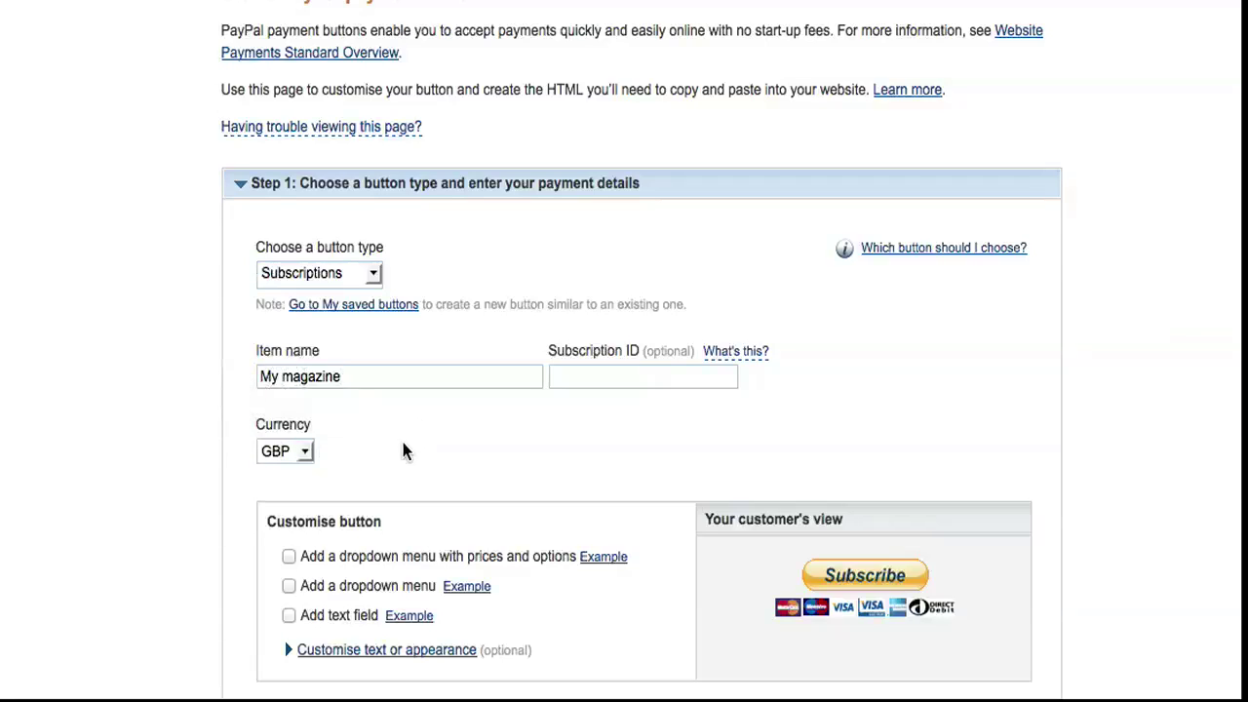
left_click(304, 452)
left_click(195, 460)
scroll(187, 460, "down", 3)
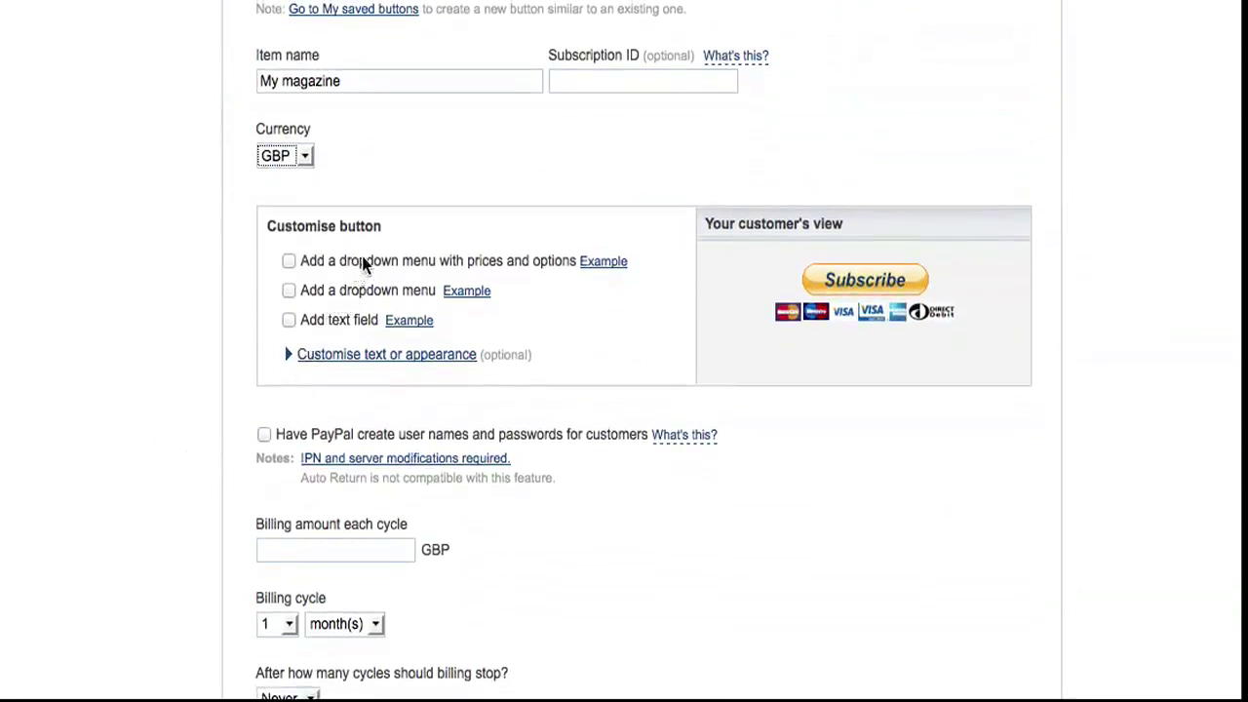
left_click(288, 263)
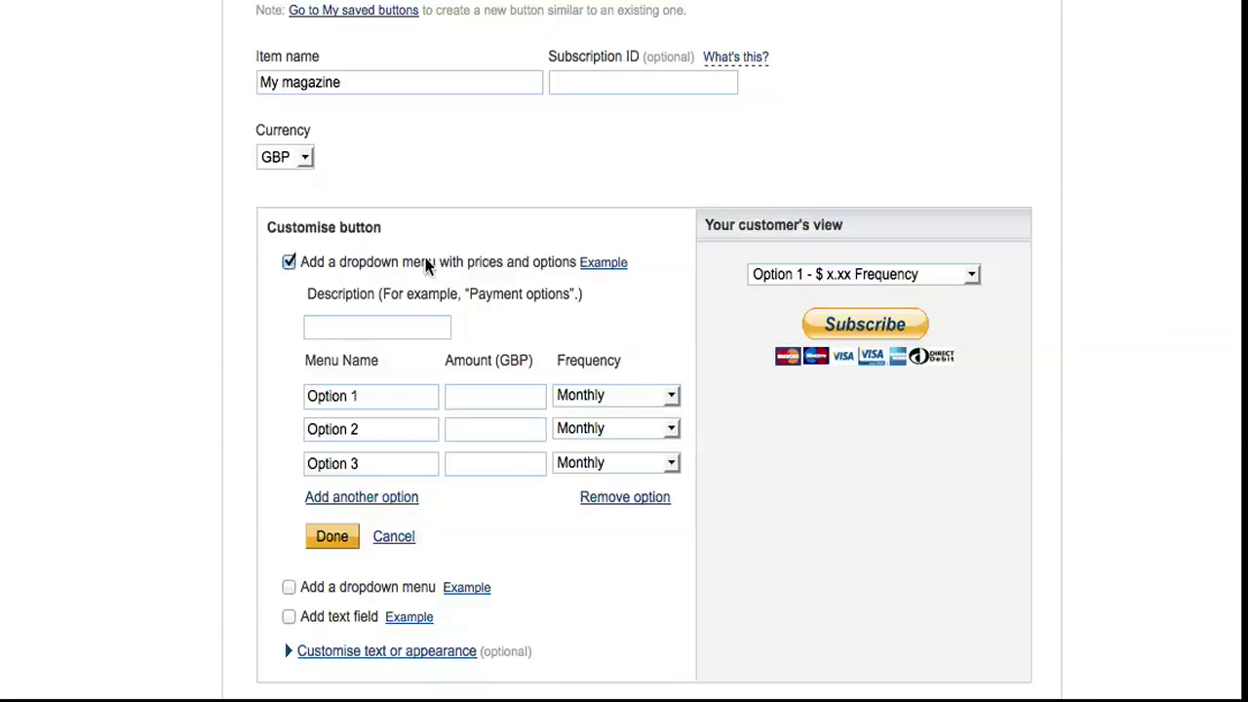
left_click(289, 261)
- Set the billing amount each cycle to 10.99 GBP and keep the billing cycle at 1 month
scroll(2, 343, "down", 2)
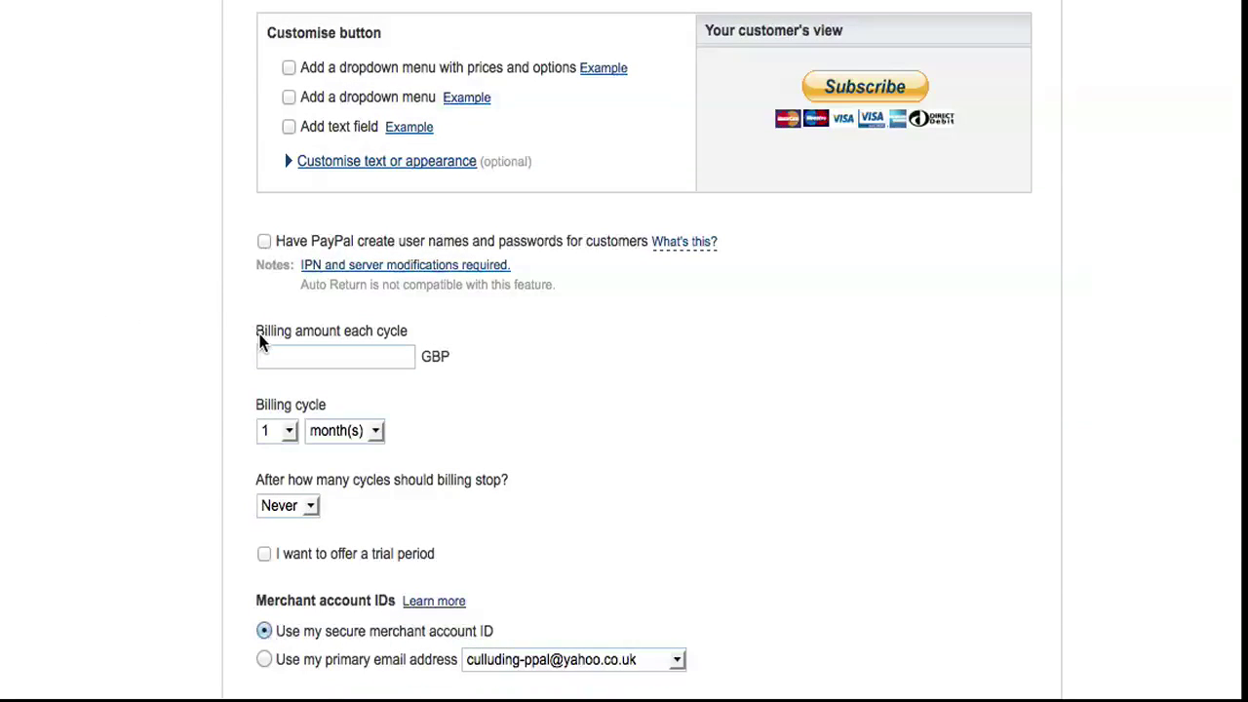
left_click(318, 357)
type("10")
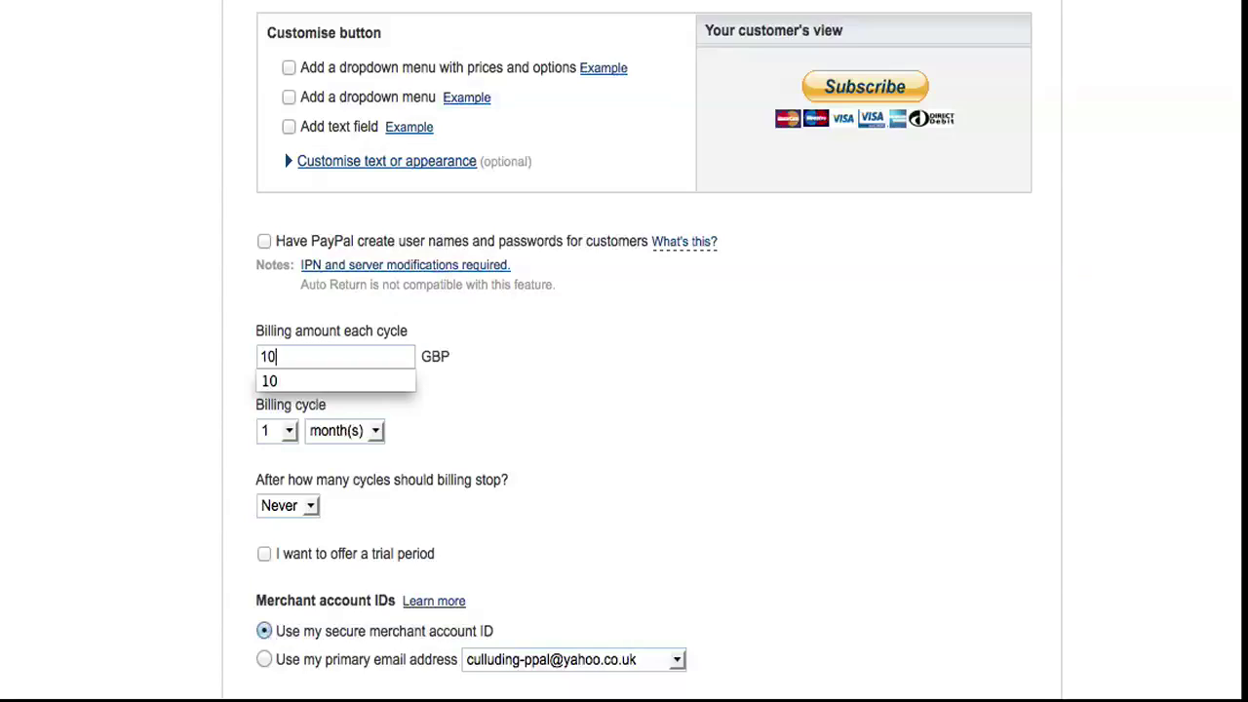
type(".99")
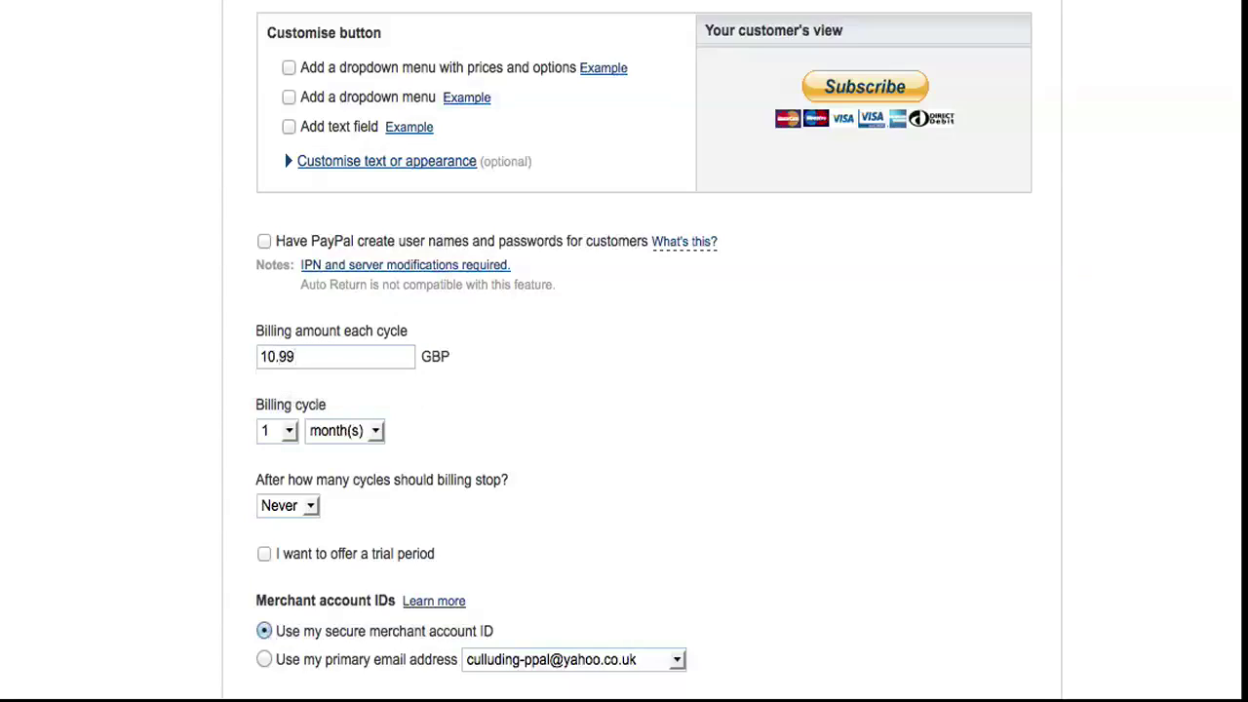
left_click(376, 432)
left_click(377, 433)
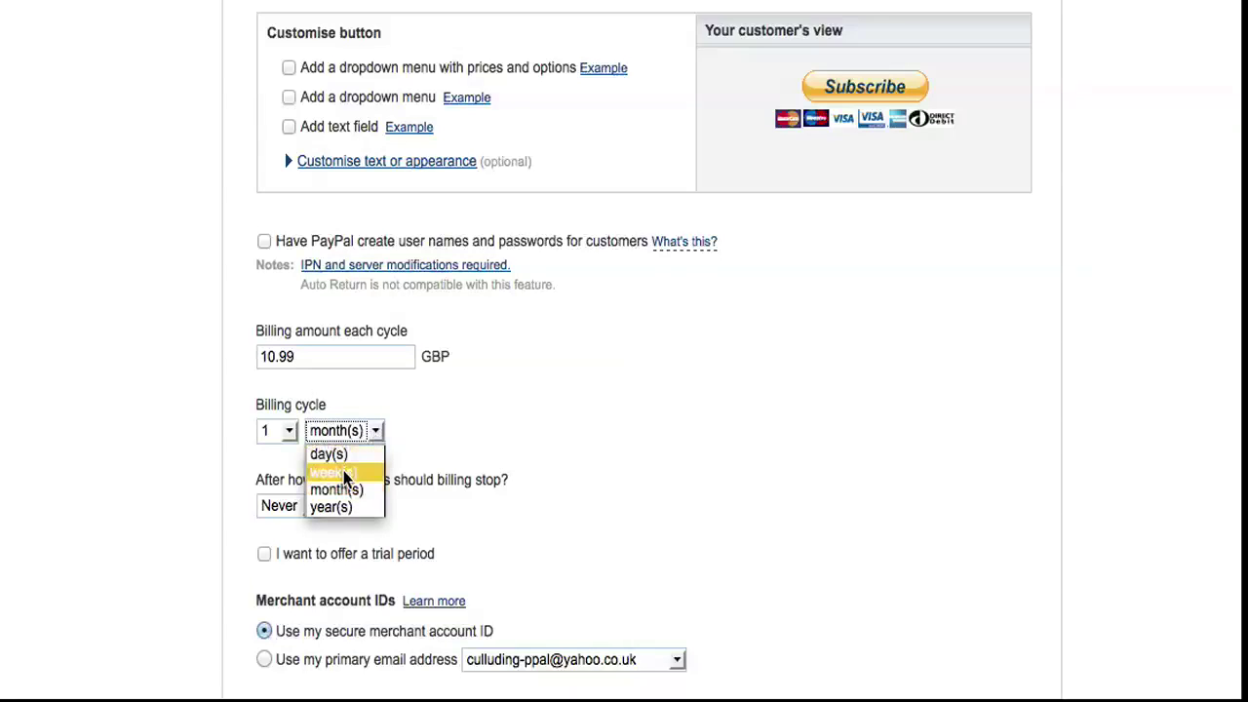
left_click(291, 435)
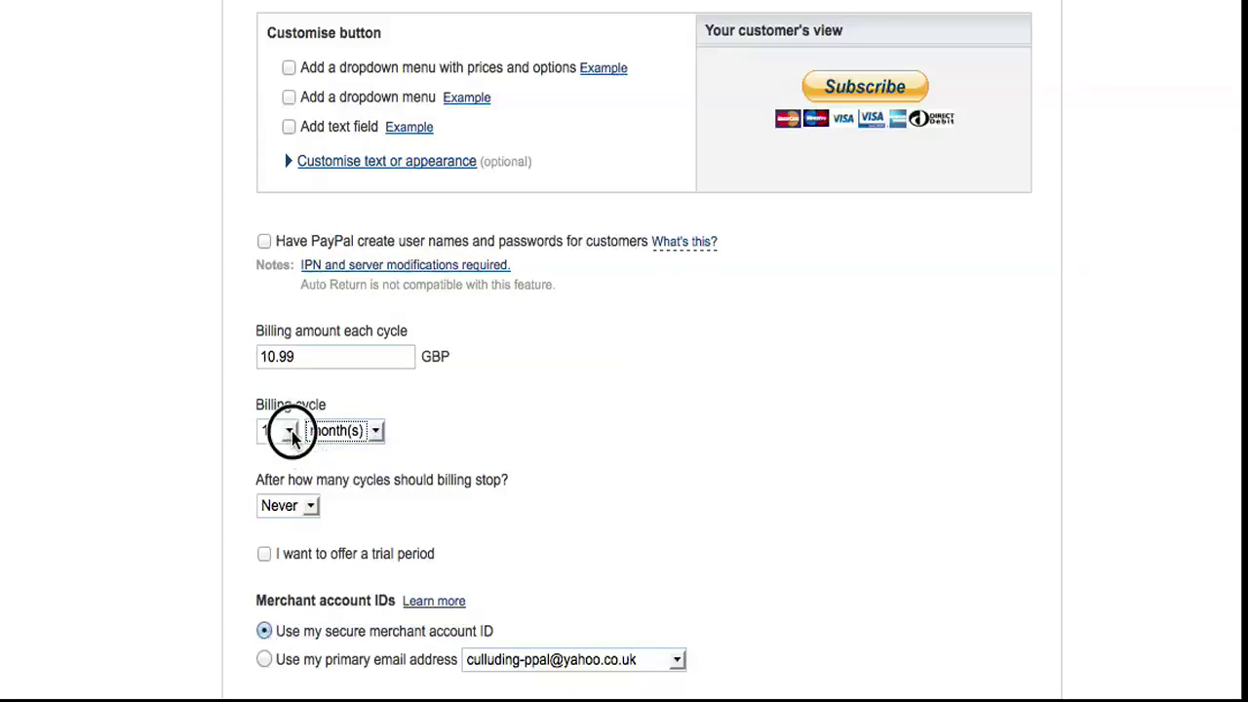
left_click(289, 434)
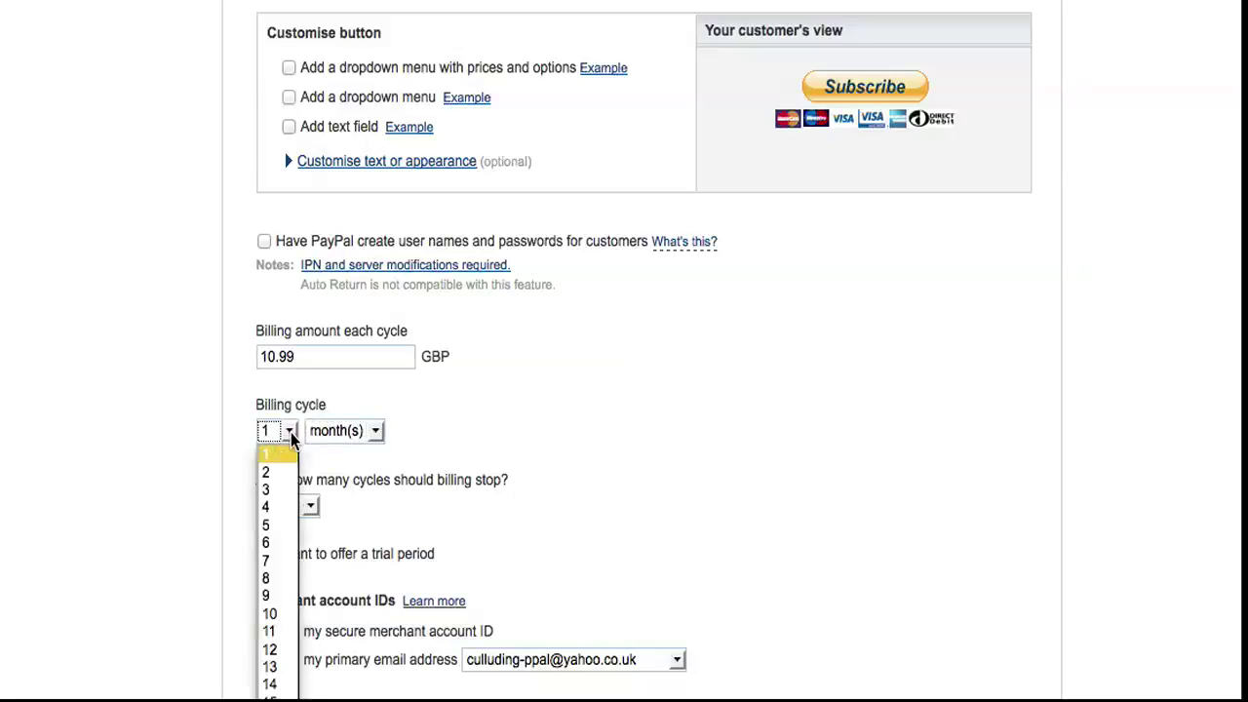
left_click(546, 473)
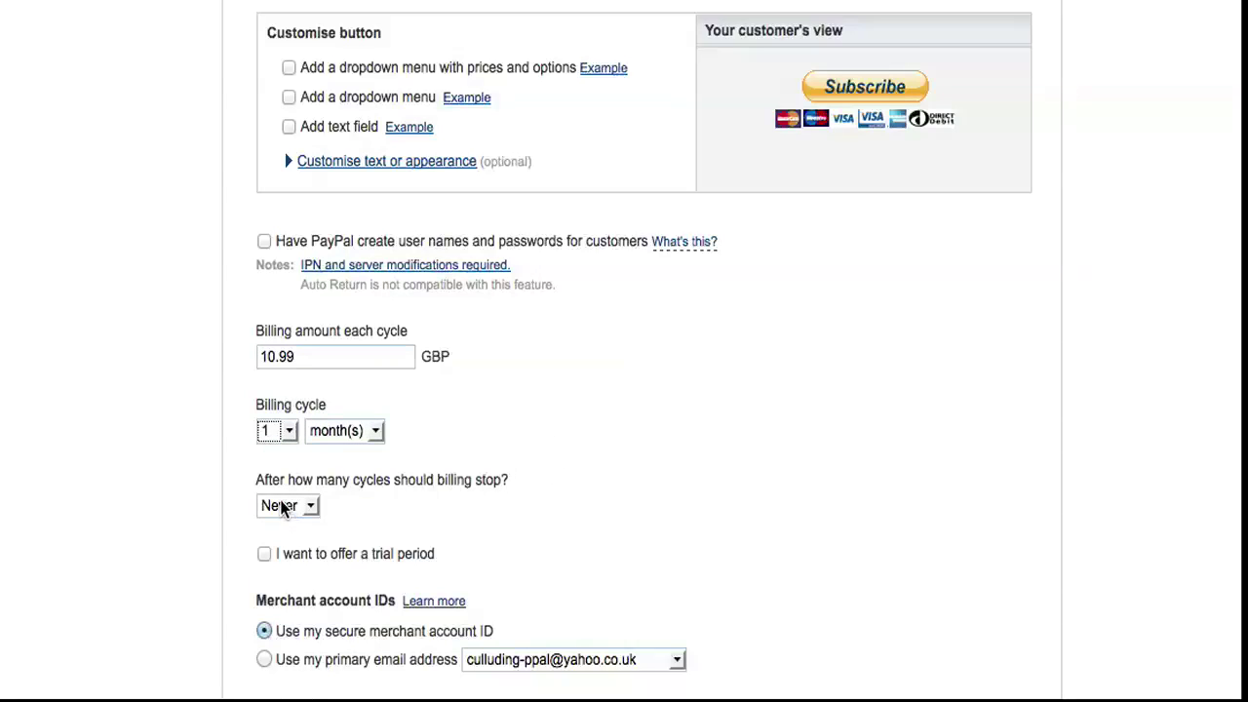
- Try stopping the billing after 12 cycles and return the setting to Never
left_click(311, 506)
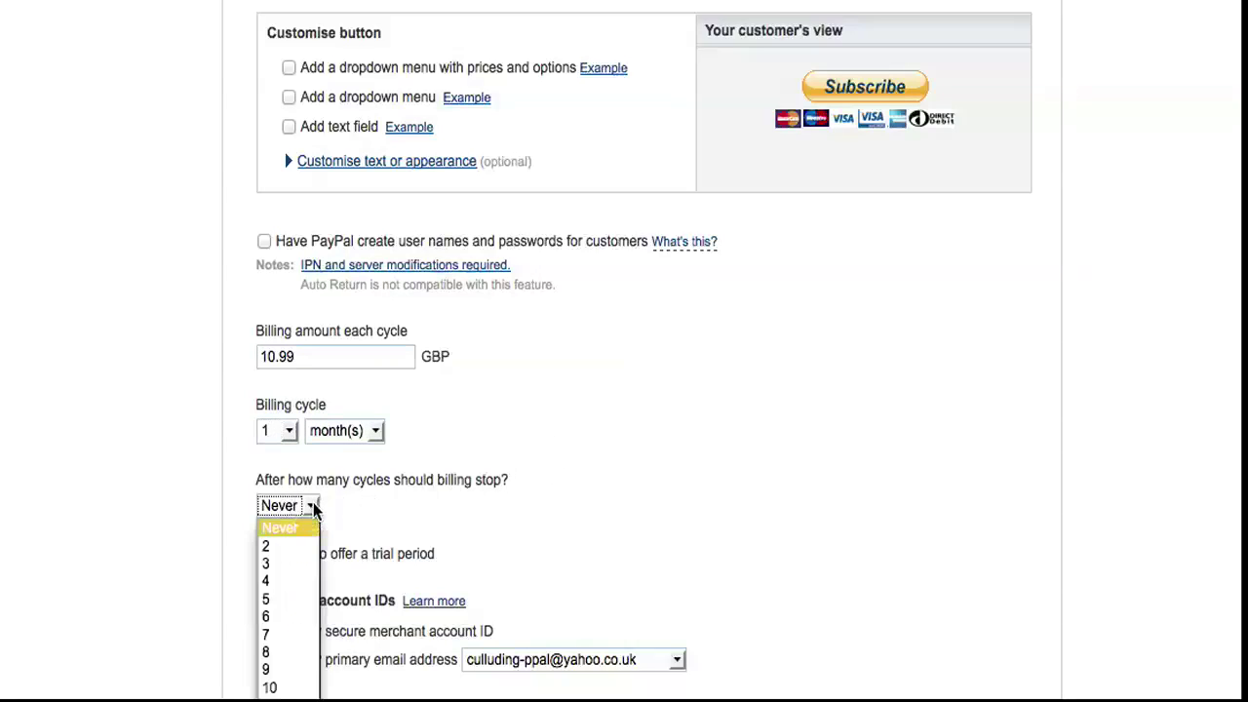
left_click(277, 698)
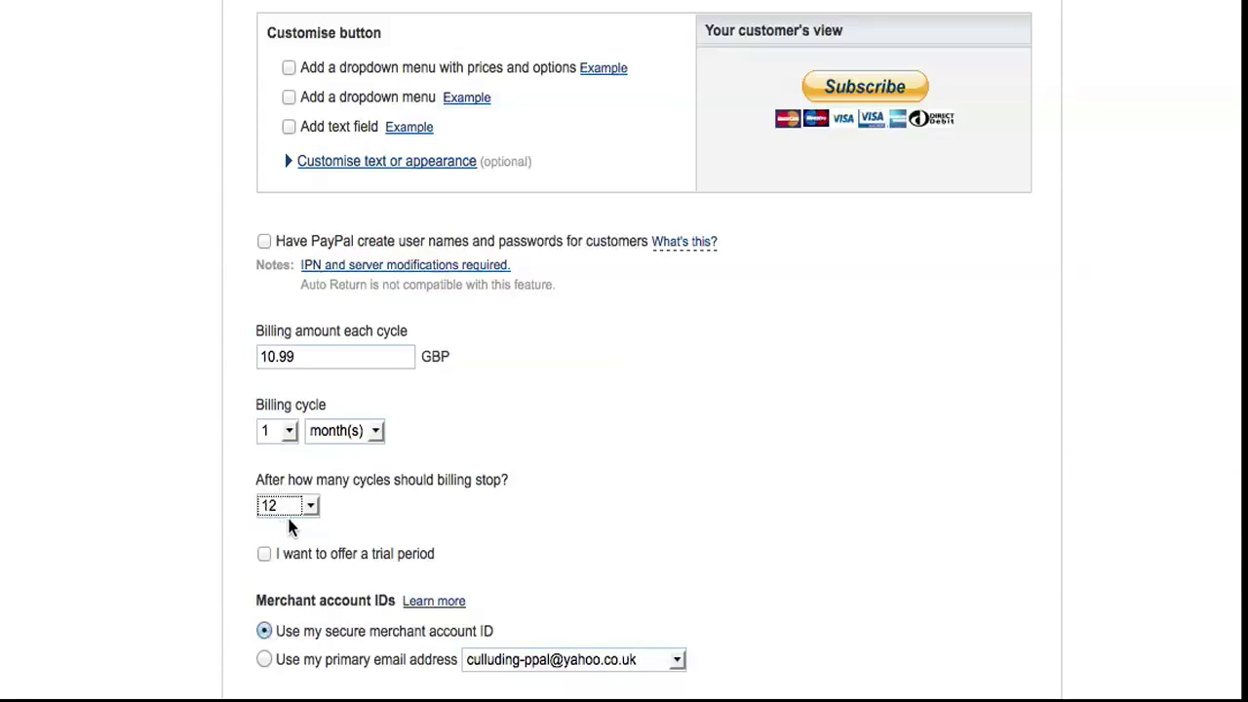
scroll(417, 510, "down", 3)
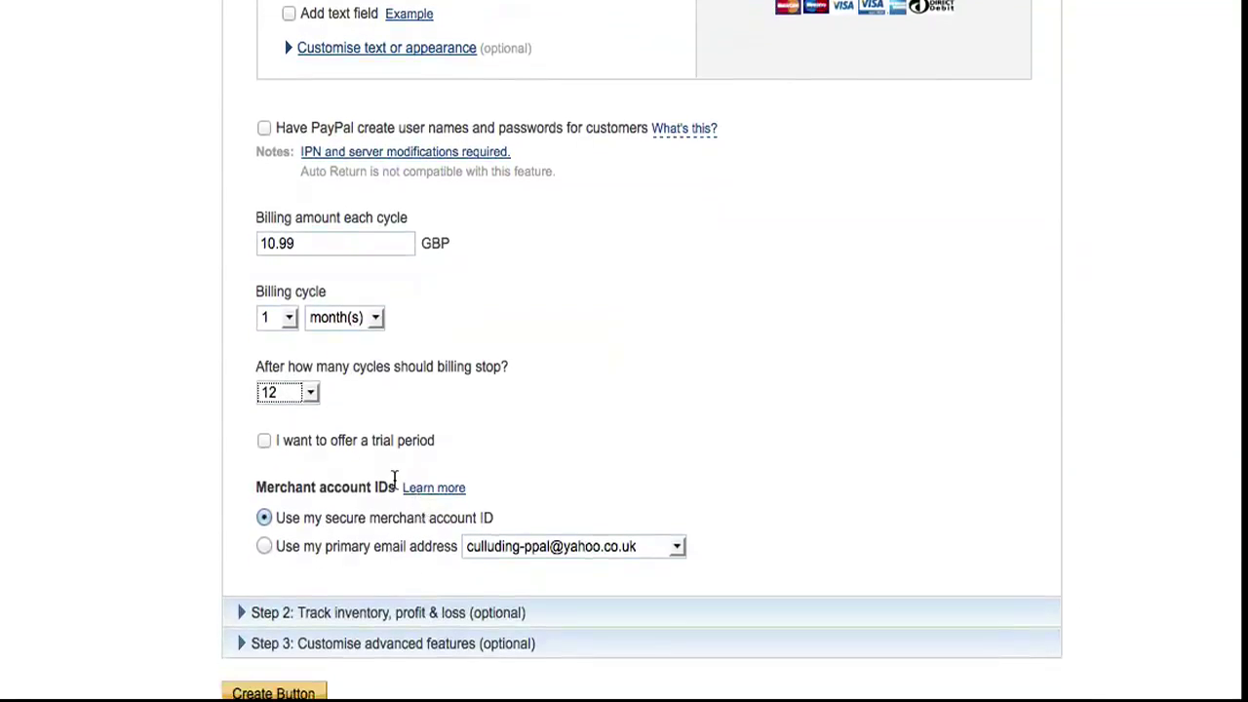
left_click(310, 392)
left_click(292, 413)
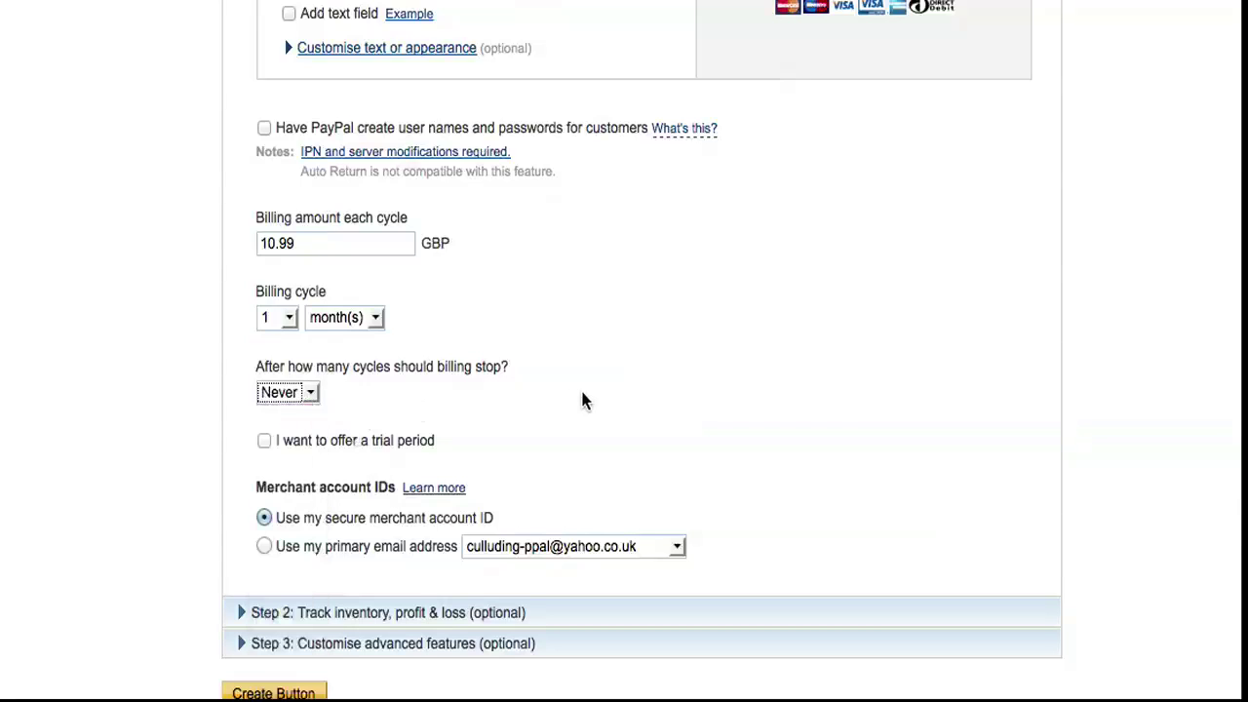
scroll(582, 400, "down", 2)
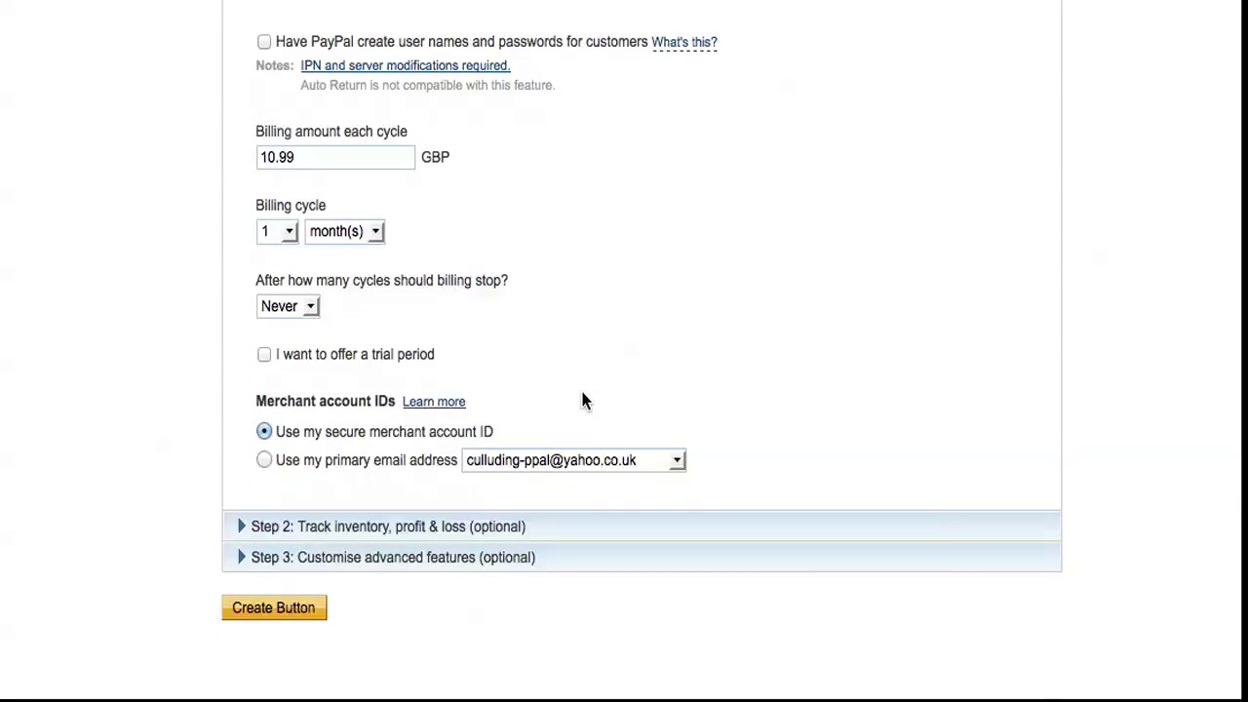
left_click(264, 351)
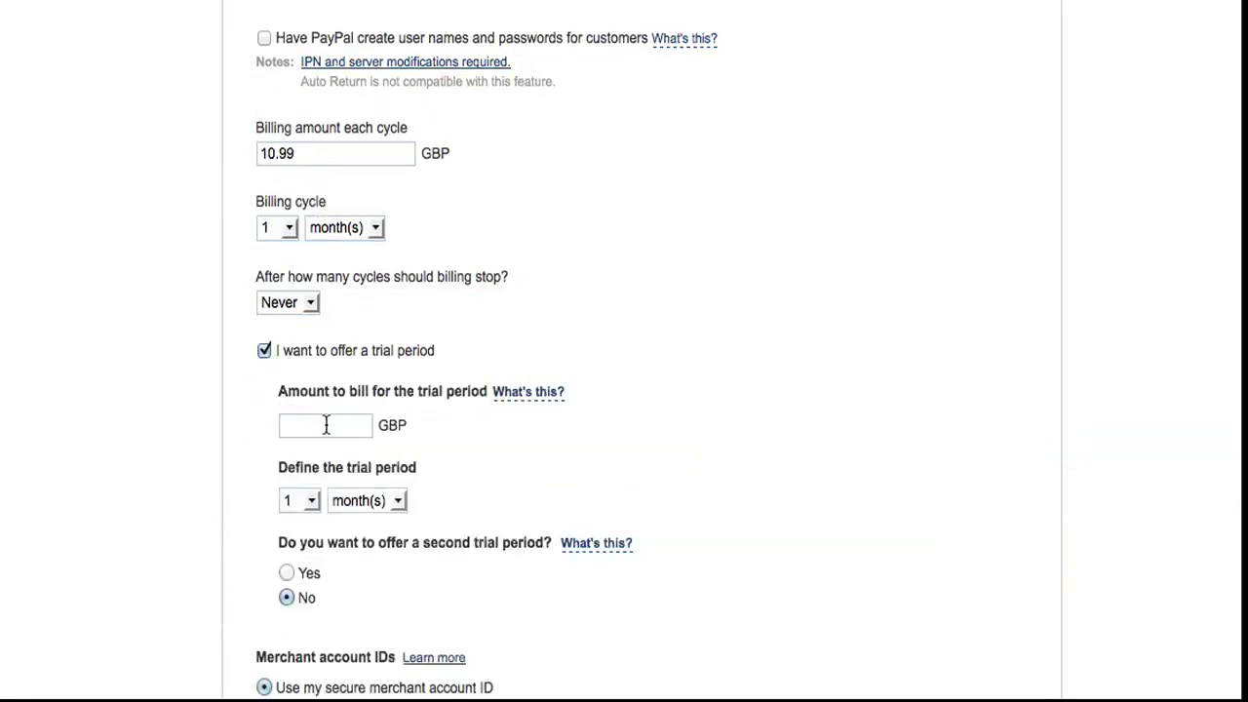
type("1")
left_click_drag(334, 423, 247, 425)
key("BackSpace")
left_click(265, 350)
- Try the primary email address as merchant account ID and return to the secure merchant account ID
scroll(191, 379, "down", 1)
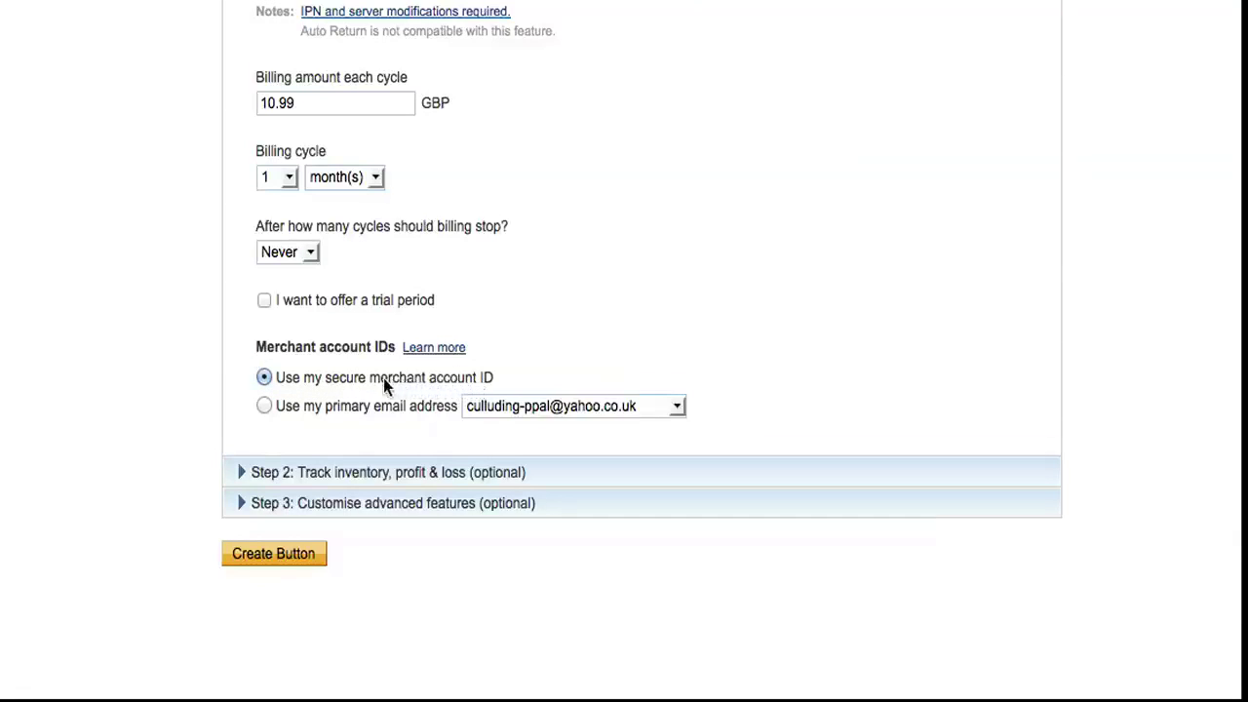
left_click(264, 406)
left_click(263, 379)
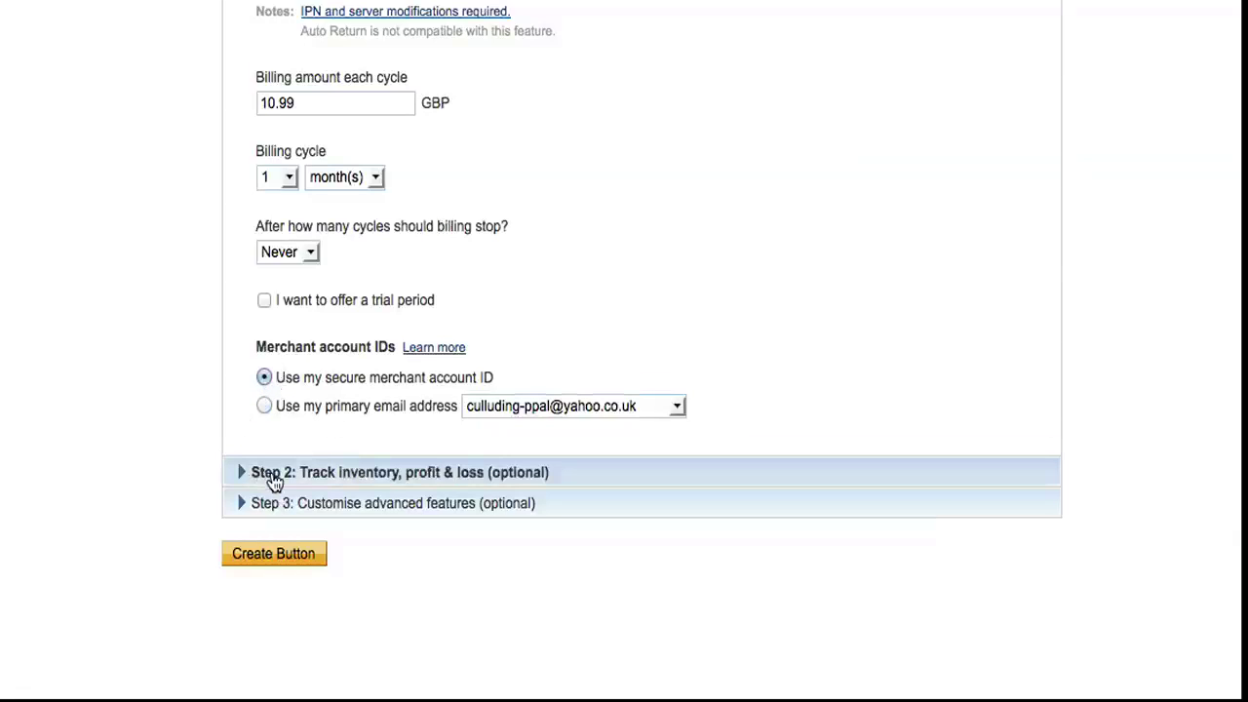
- Examine the Step 2 options for saving the button at PayPal and tracking inventory, profit and losses
left_click(273, 476)
scroll(325, 301, "down", 5)
scroll(366, 340, "up", 9)
mouse_move(366, 343)
scroll(367, 346, "down", 2)
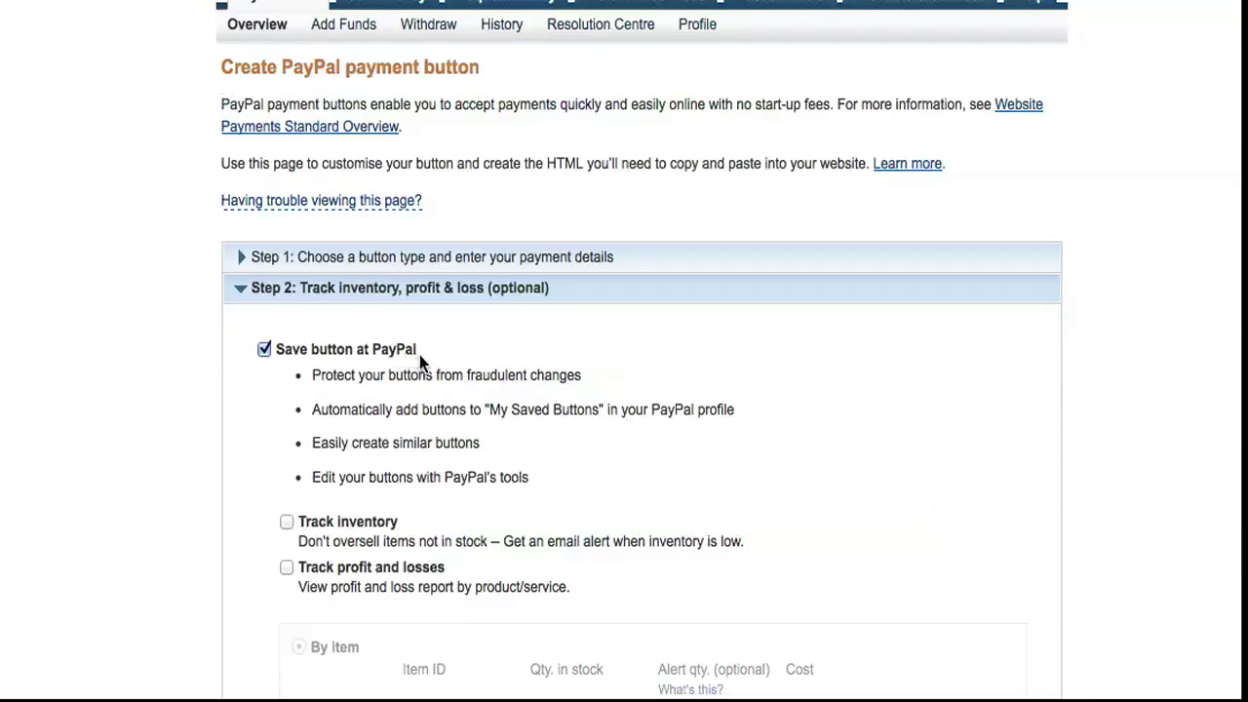
scroll(419, 355, "down", 5)
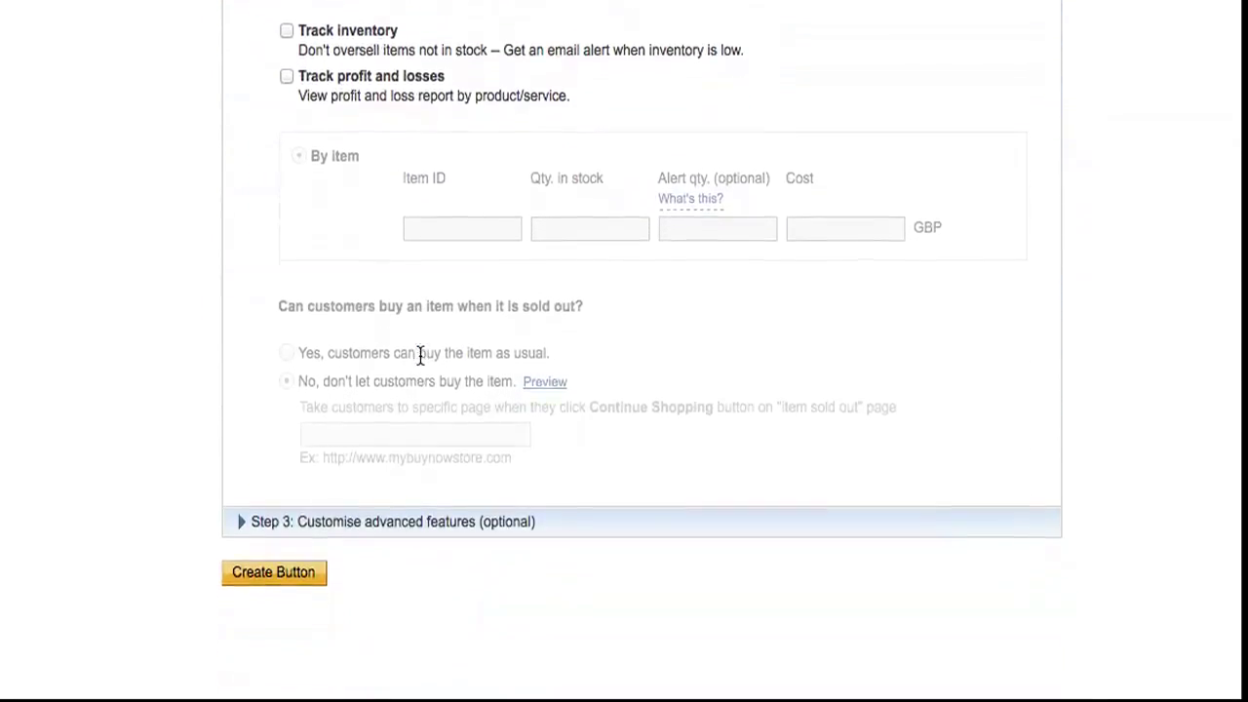
- Expand the Step 3 advanced features and choose No for needing the customer's postal address
left_click(280, 519)
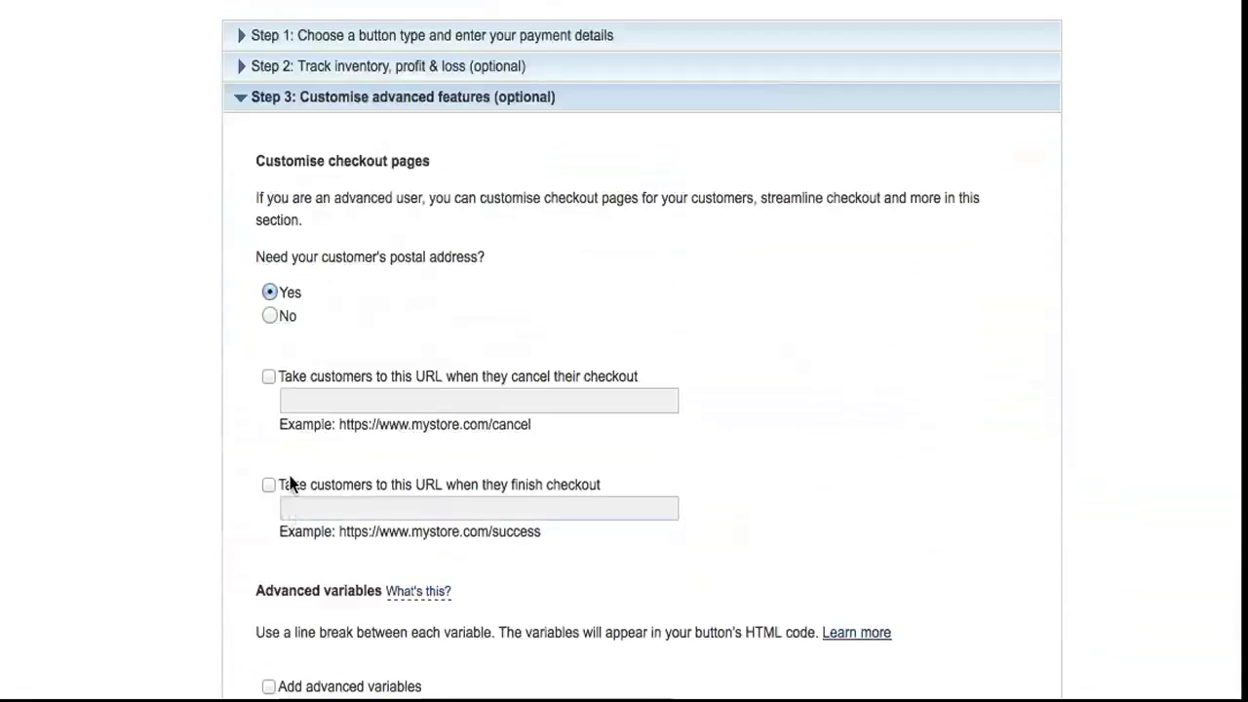
scroll(282, 459, "up", 3)
scroll(231, 432, "down", 1)
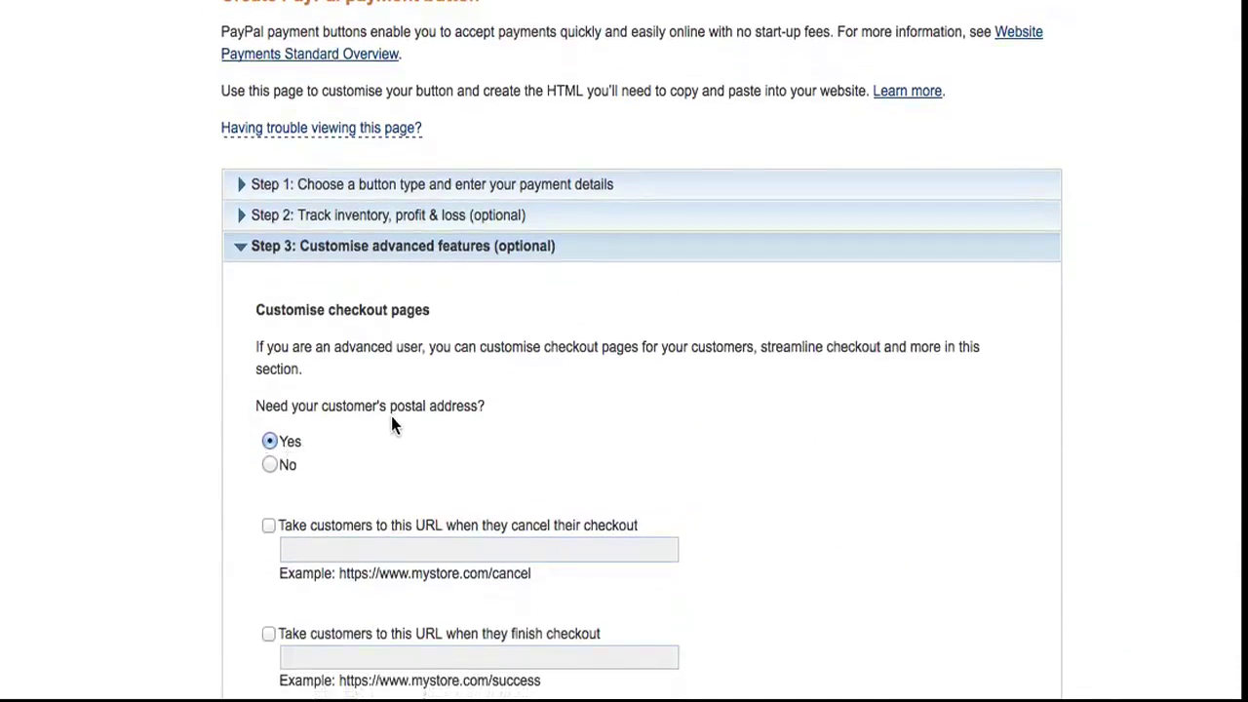
left_click(269, 464)
- Try enabling the redirect URLs for cancelled and finished checkouts, and turn both options off again
scroll(709, 469, "down", 4)
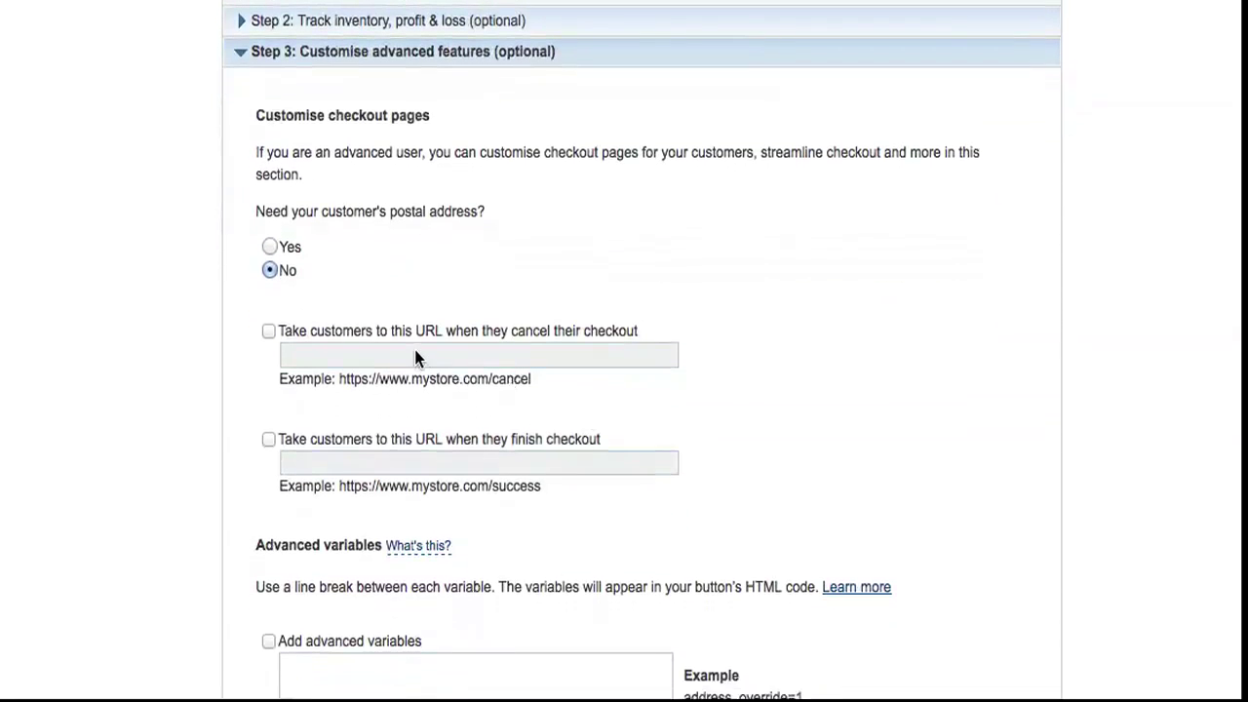
left_click(270, 331)
left_click(338, 354)
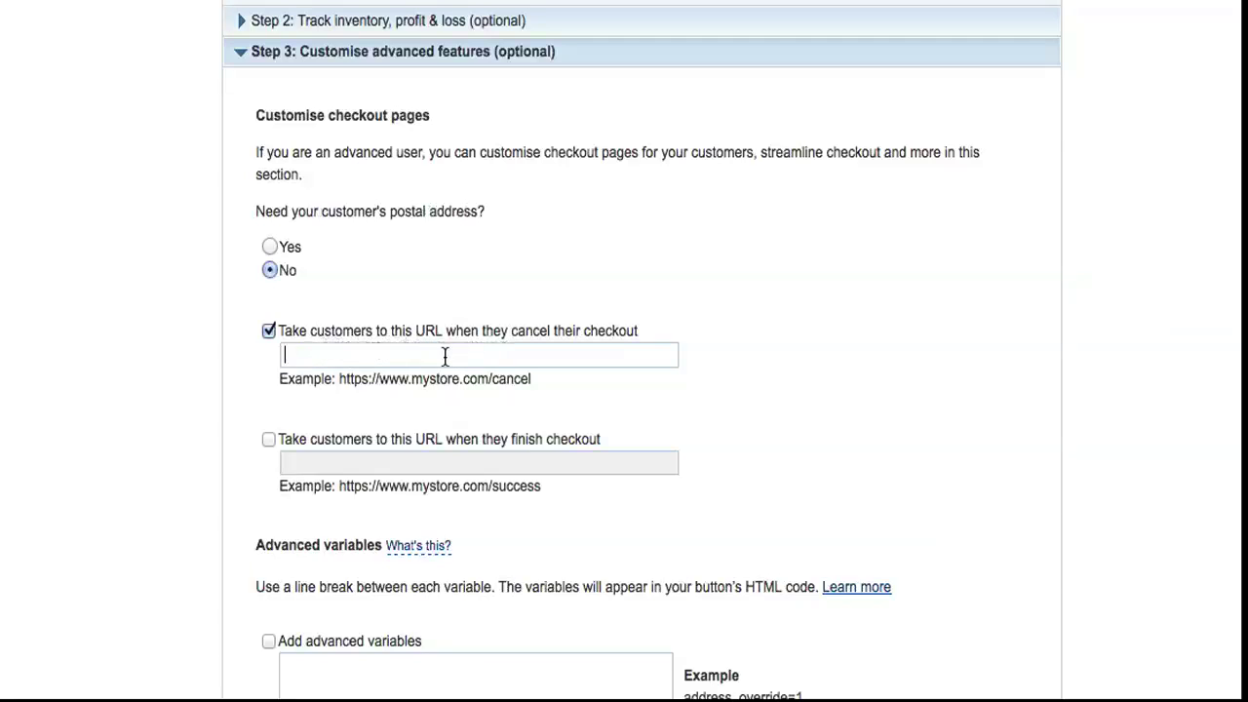
left_click(268, 439)
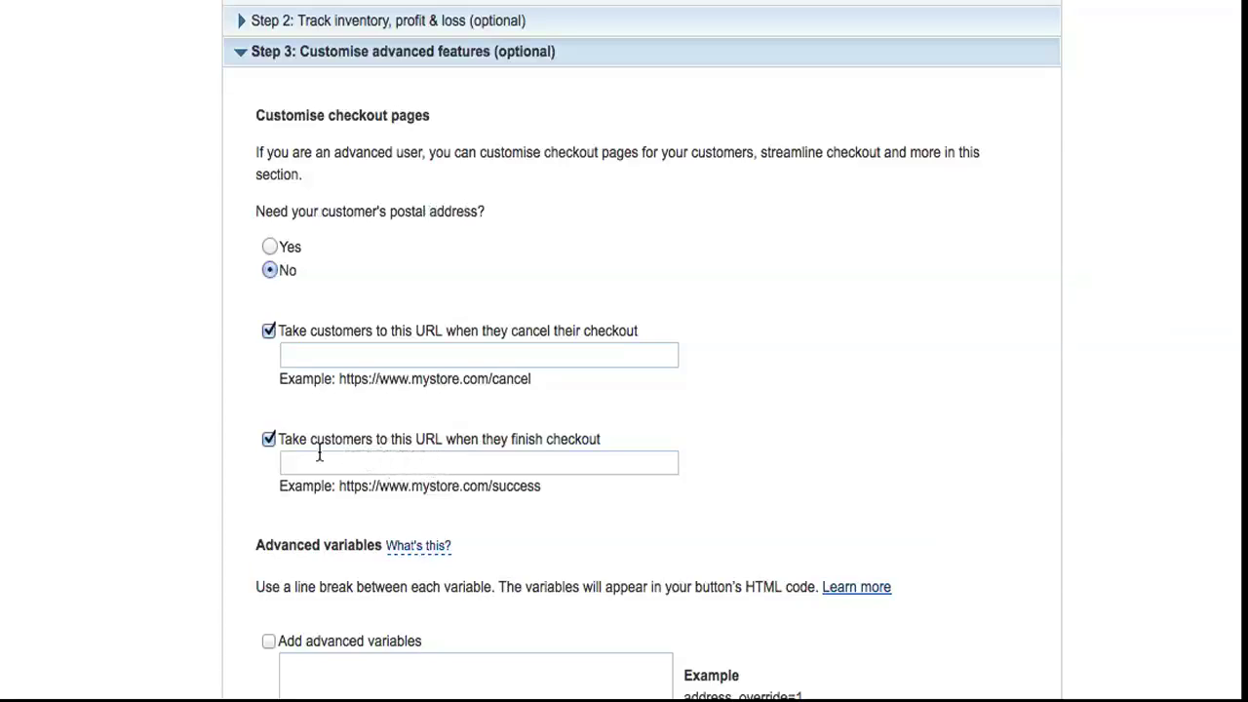
left_click(269, 441)
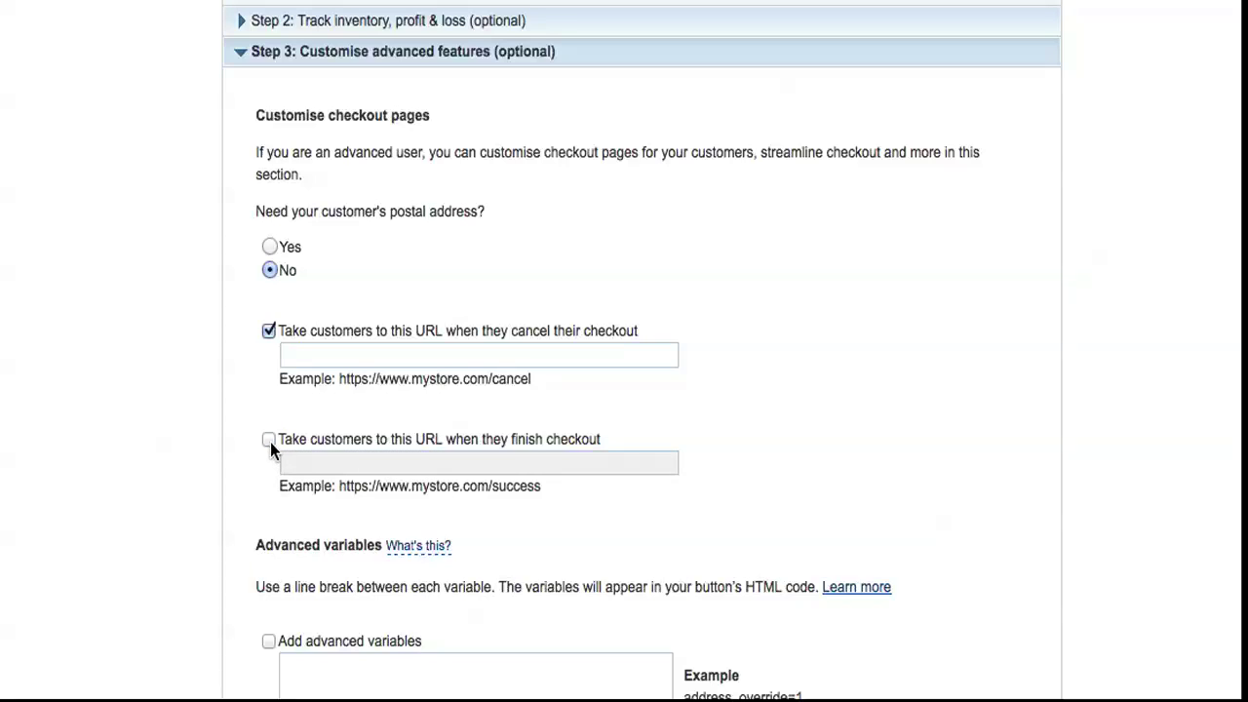
left_click(269, 332)
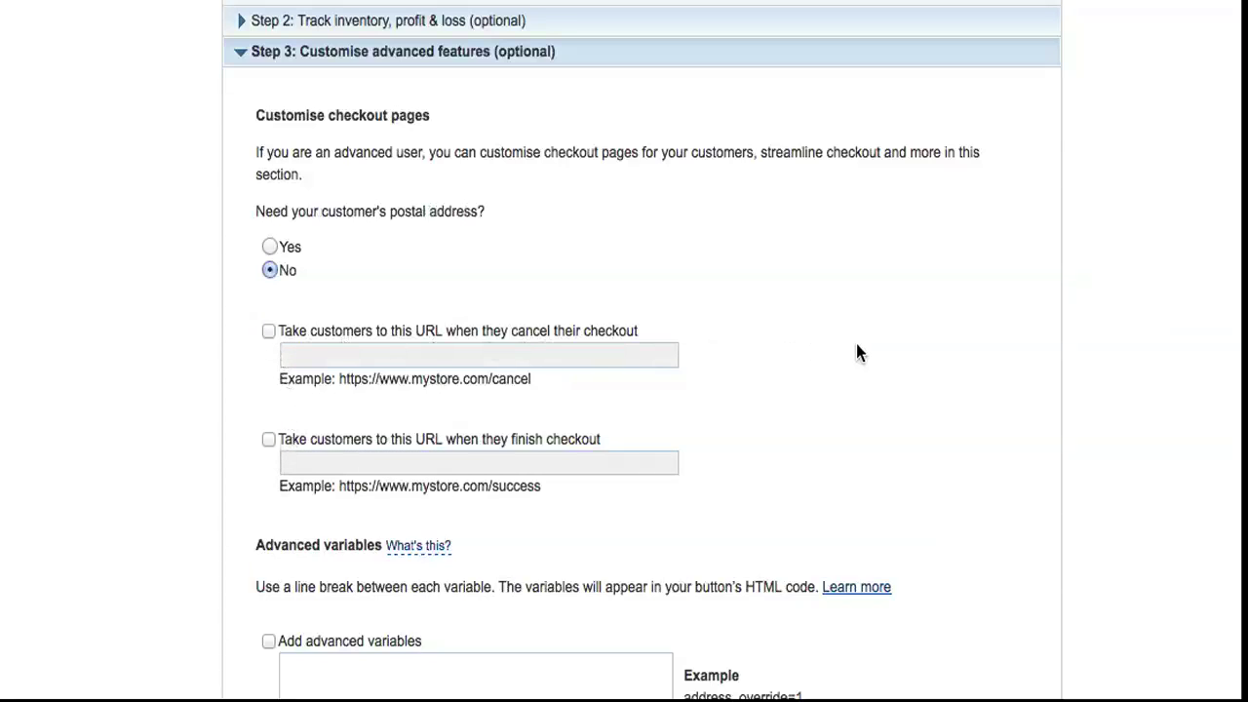
- Leave the advanced variables off and create the subscription button
scroll(854, 353, "down", 3)
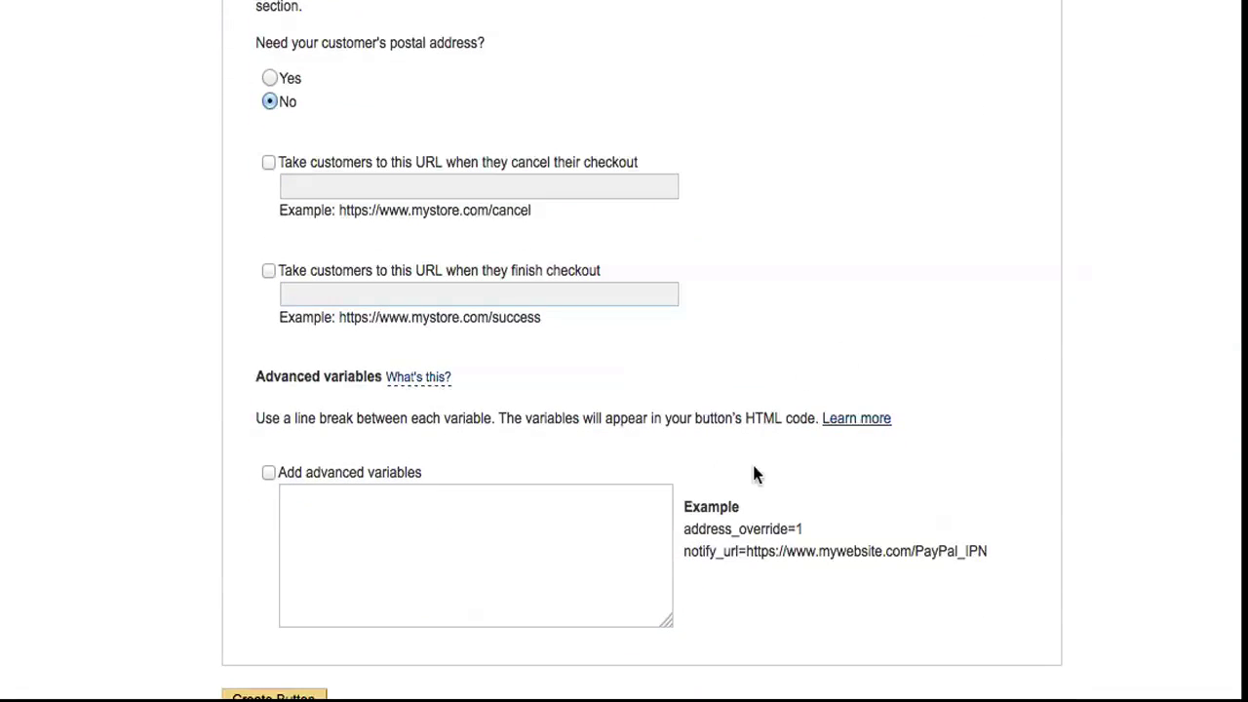
scroll(757, 475, "down", 3)
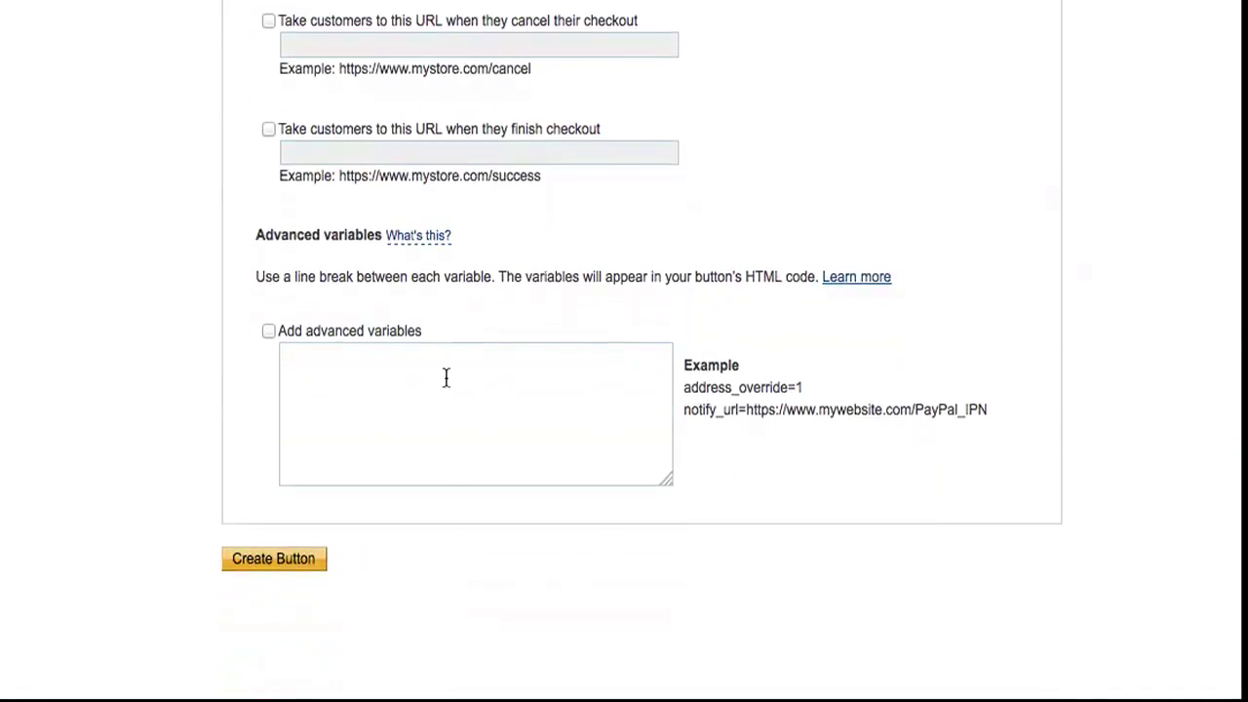
left_click(281, 565)
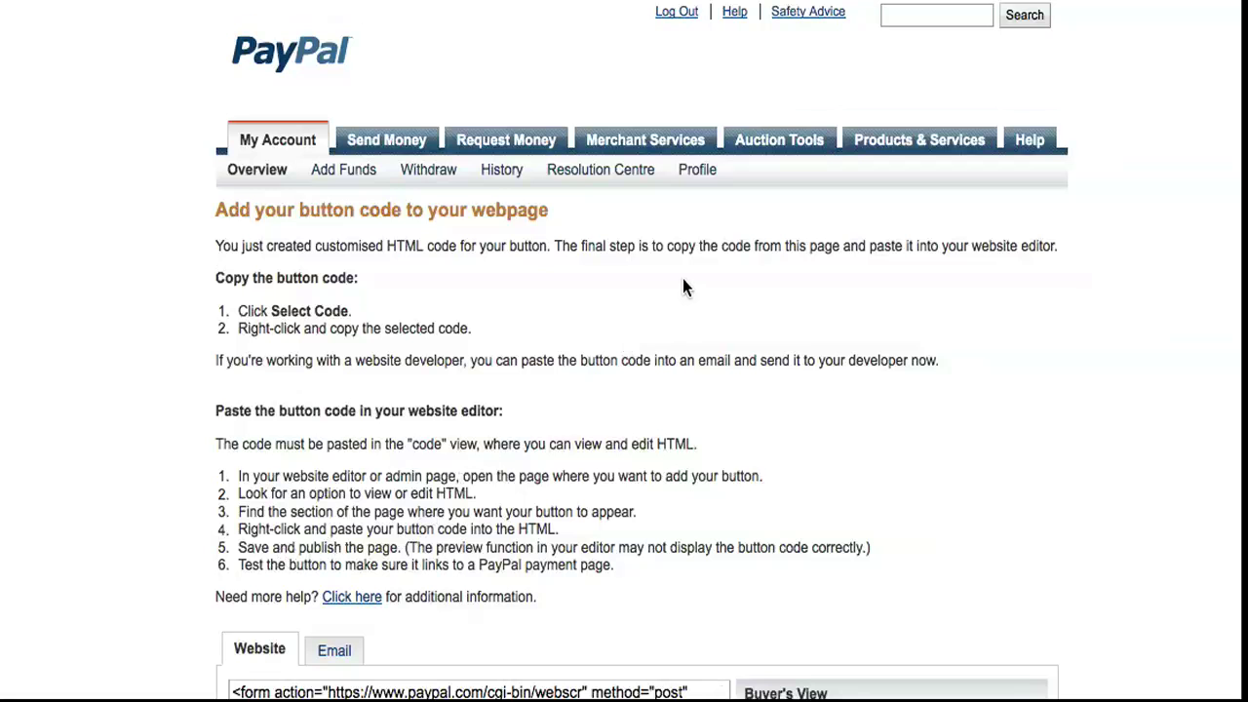
- Check the email version of the button code, and copy the complete website HTML code
scroll(679, 328, "down", 3)
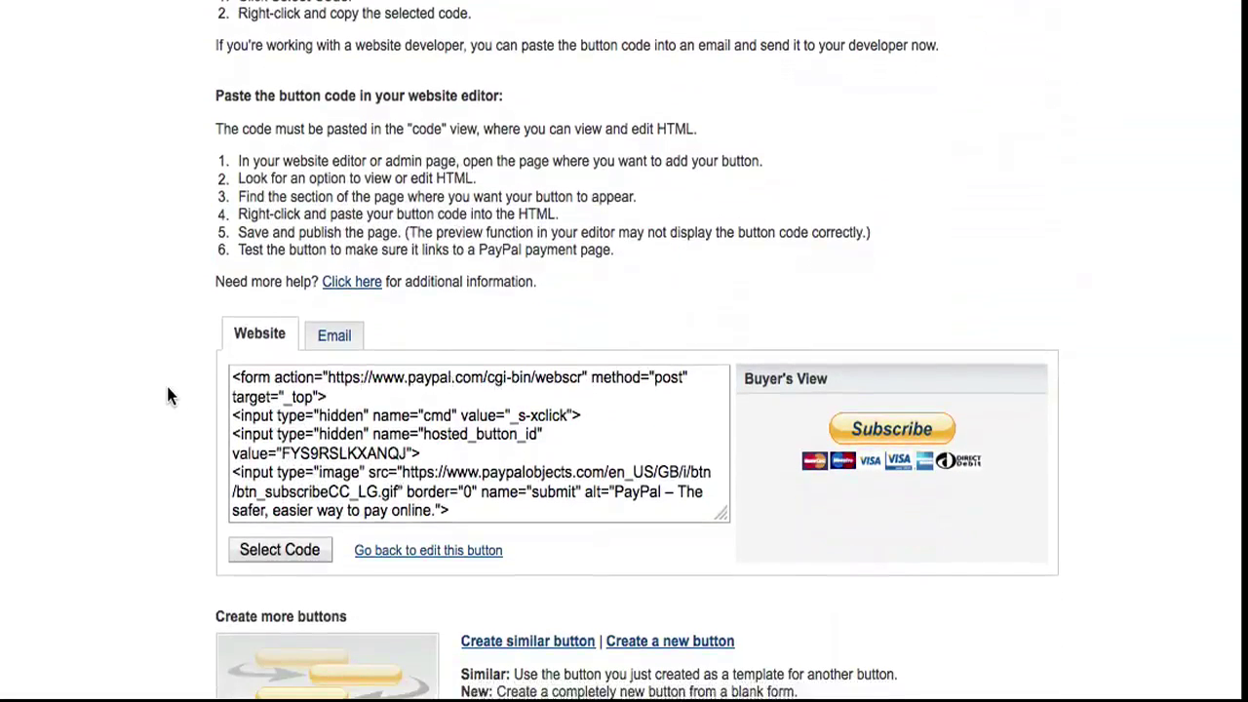
left_click(325, 334)
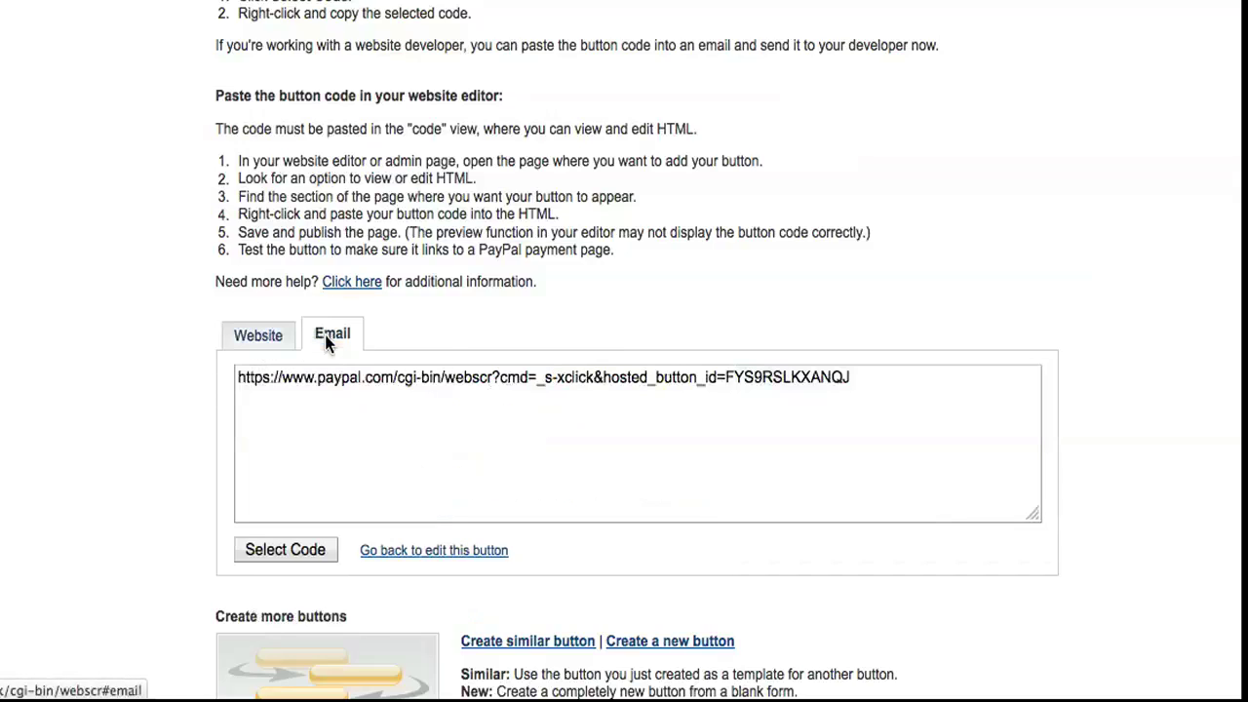
left_click(272, 341)
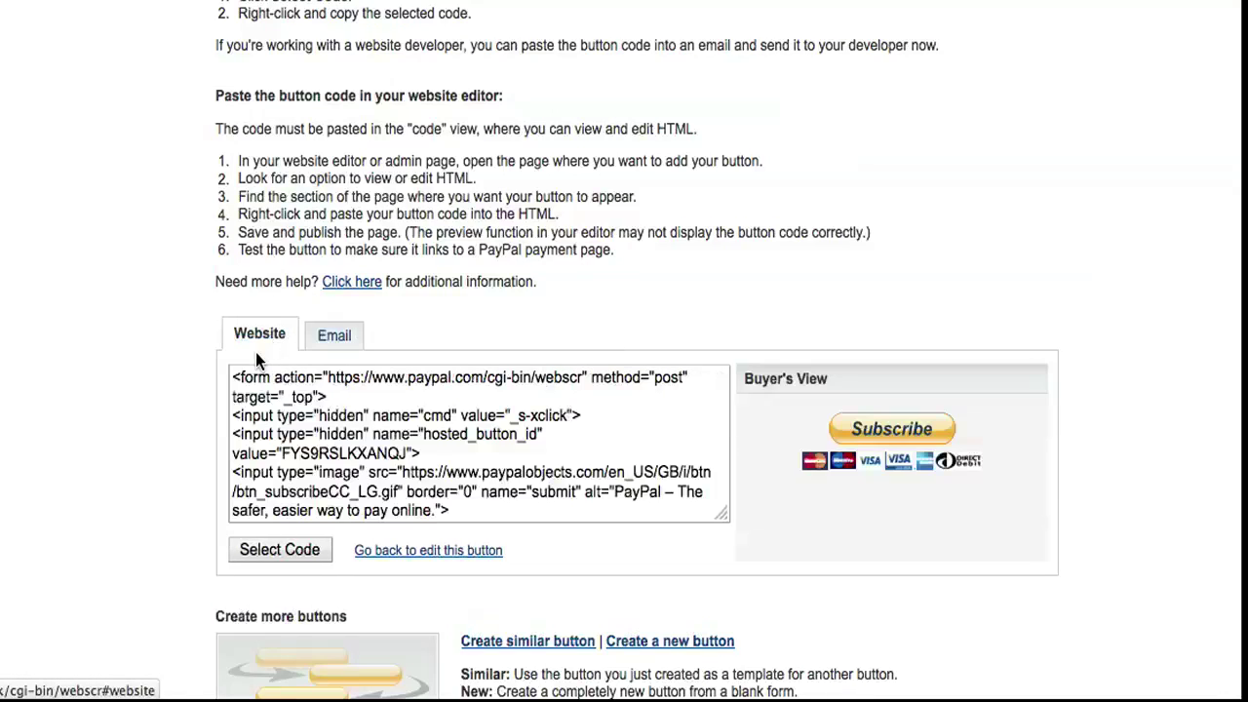
left_click_drag(237, 376, 557, 523)
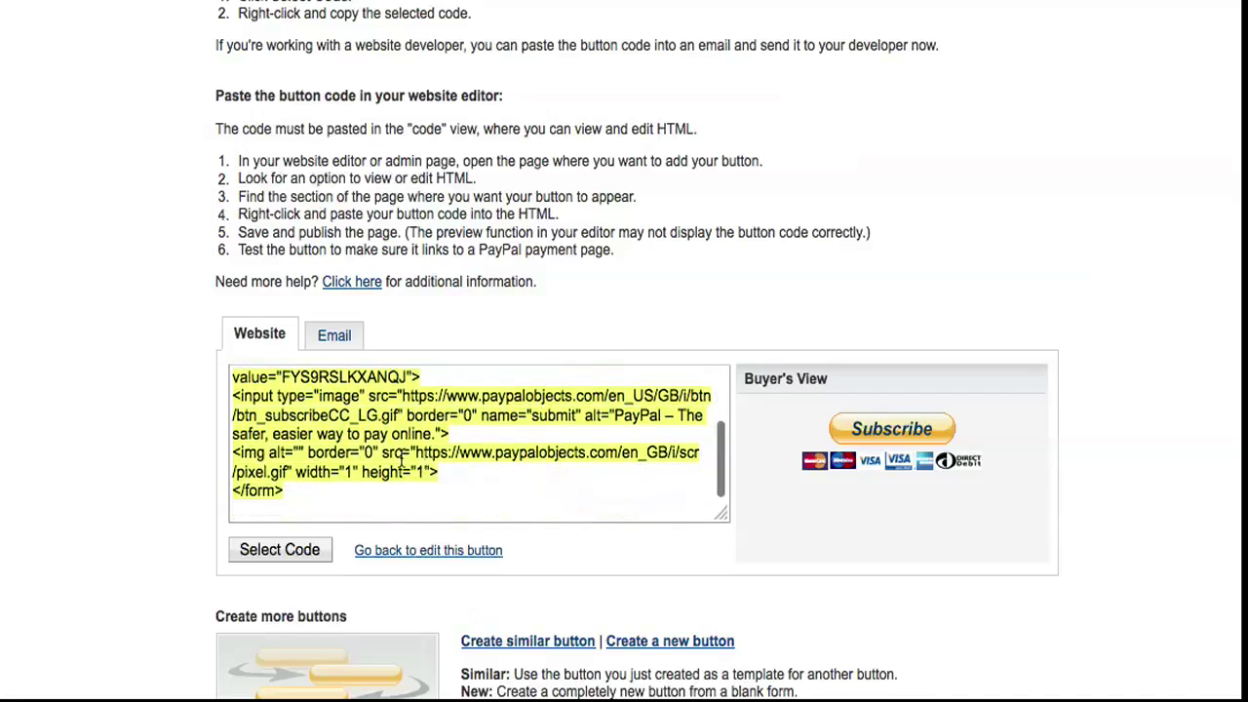
right_click(311, 472)
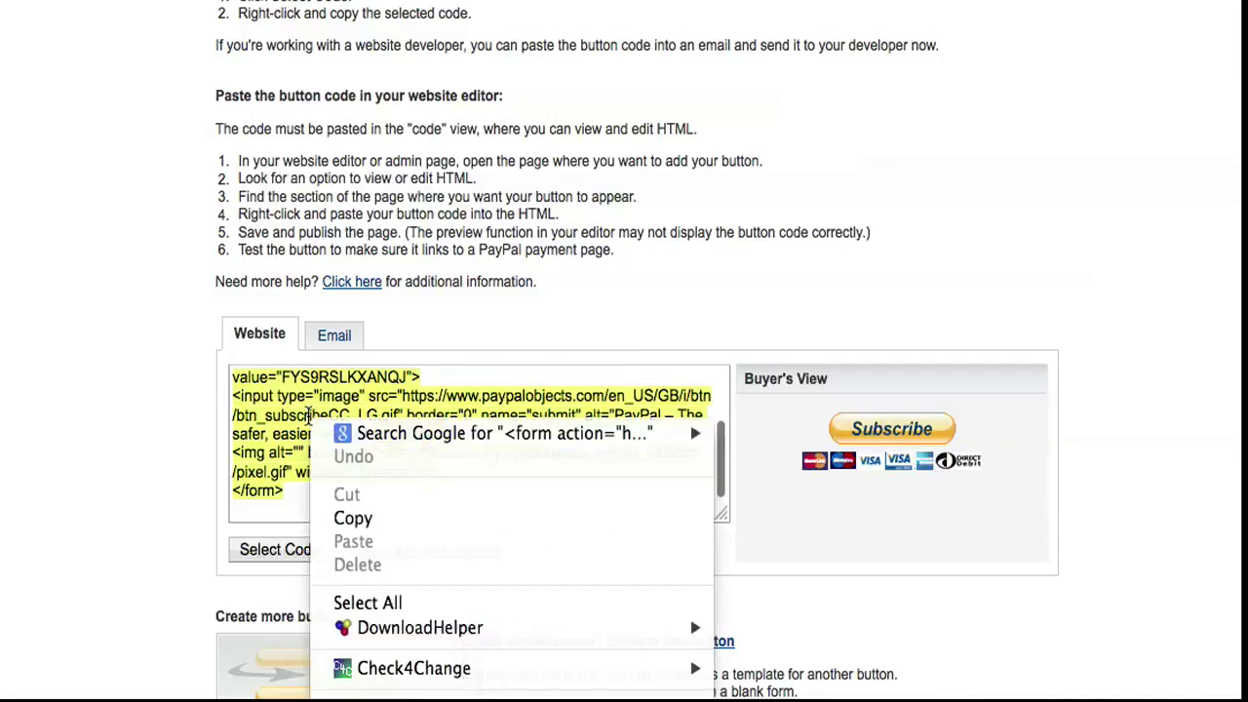
left_click(366, 520)
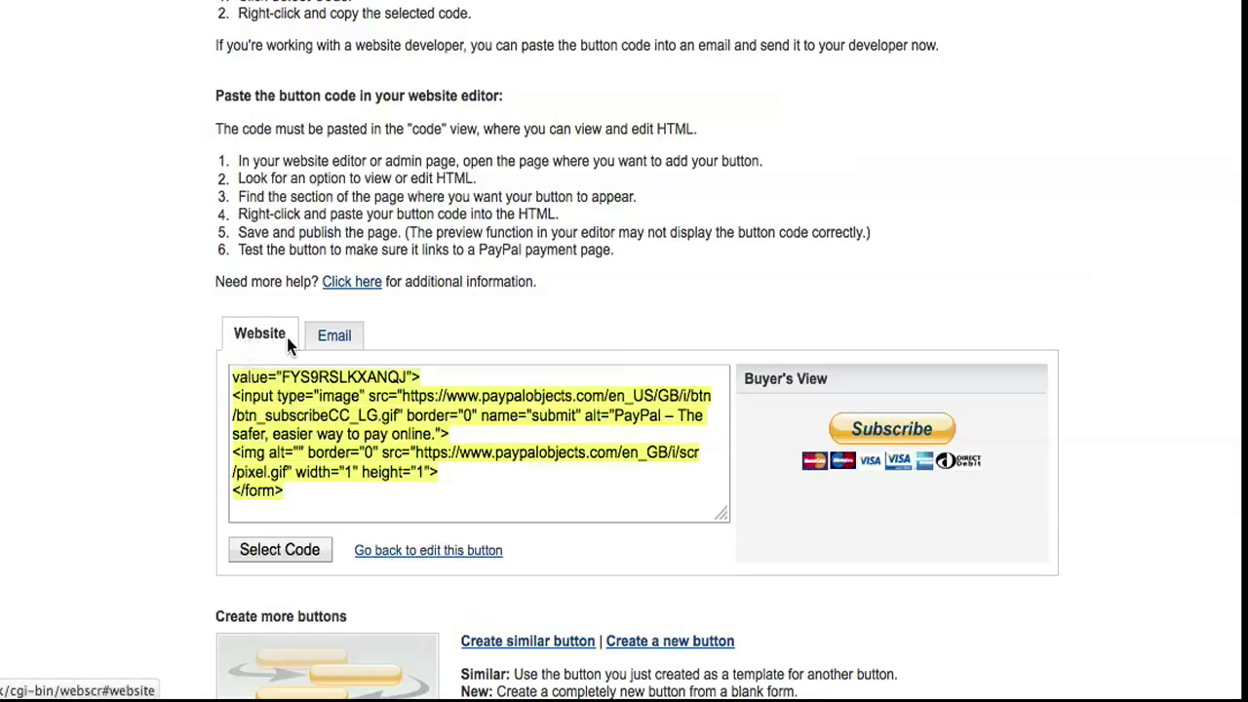
- Switch to the email version of the button code and copy the whole payment link
left_click(333, 339)
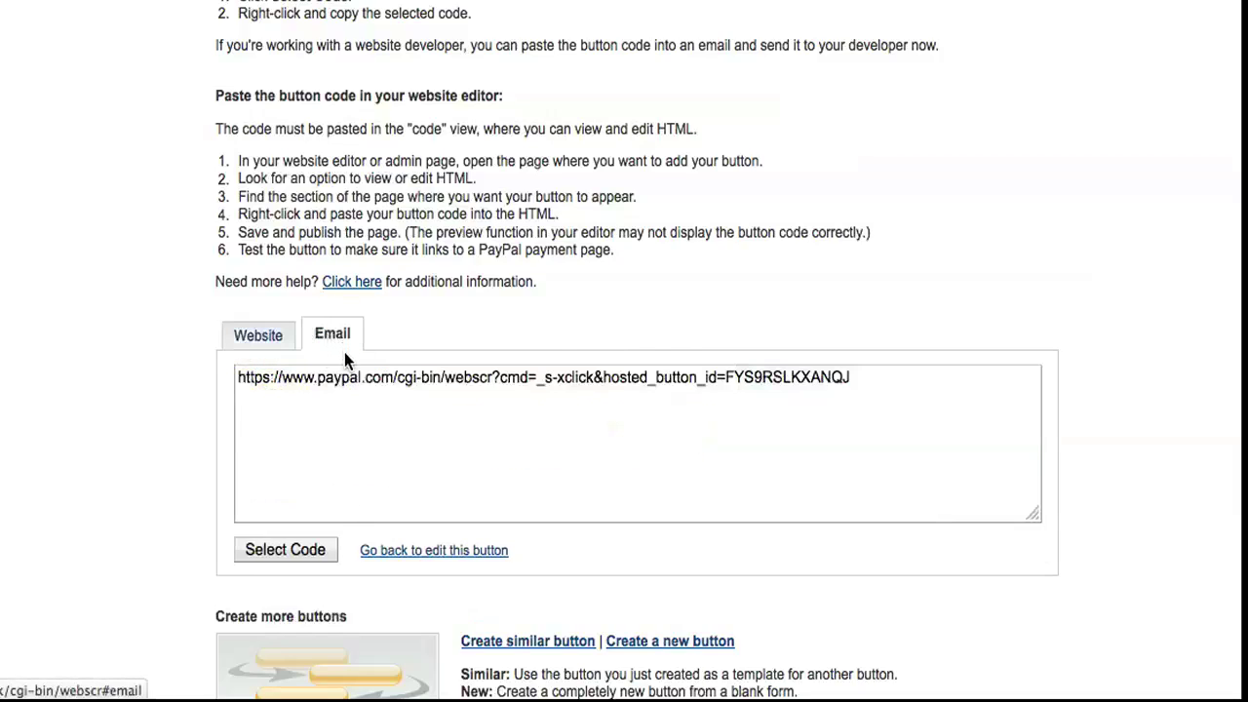
left_click(238, 378)
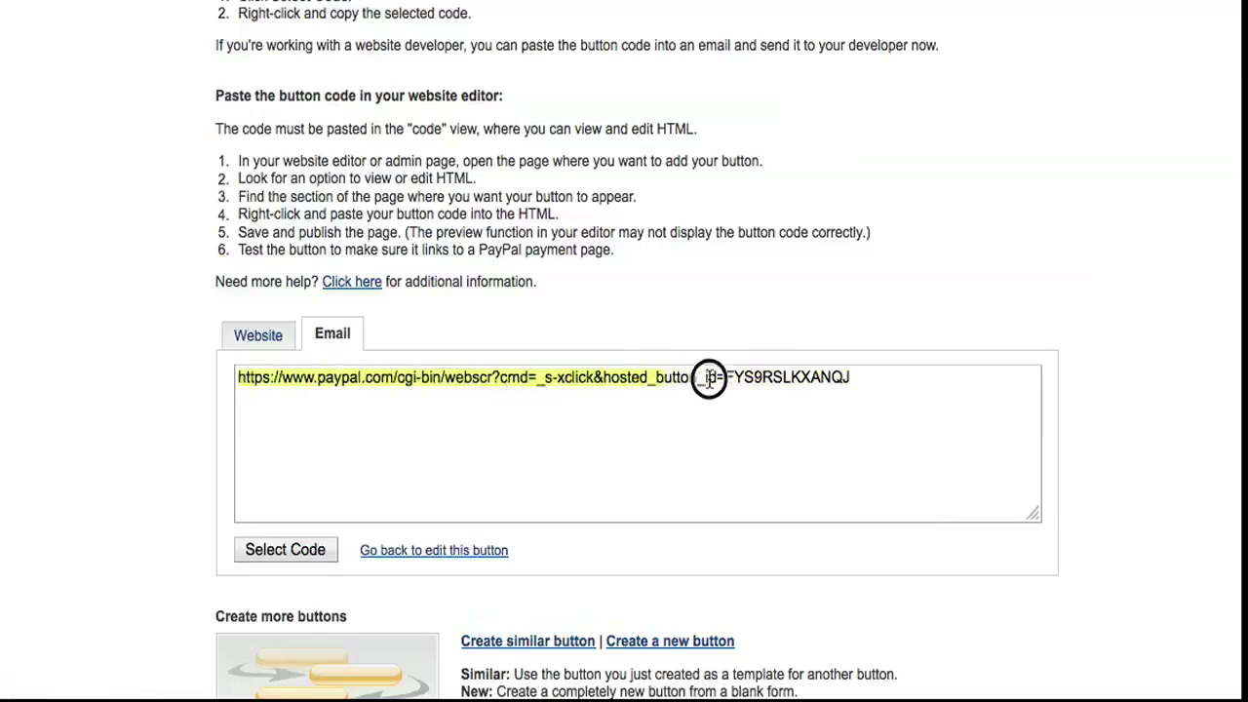
left_click_drag(725, 378, 849, 376)
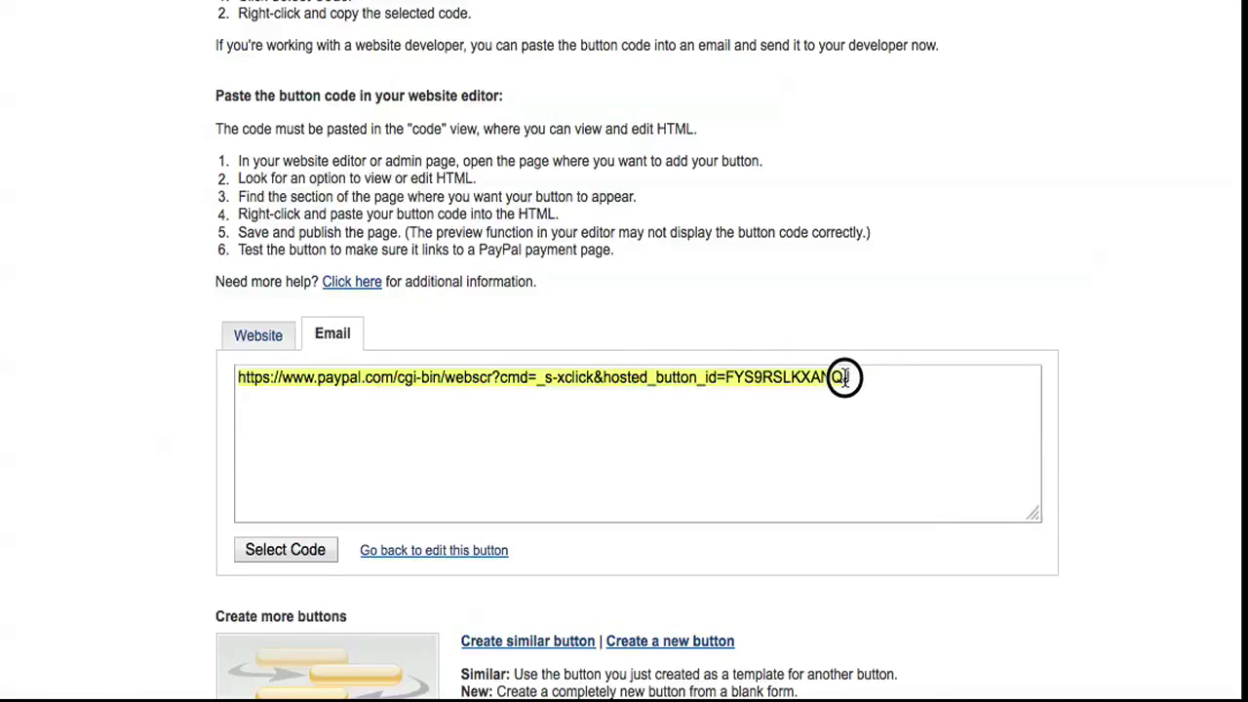
right_click(683, 377)
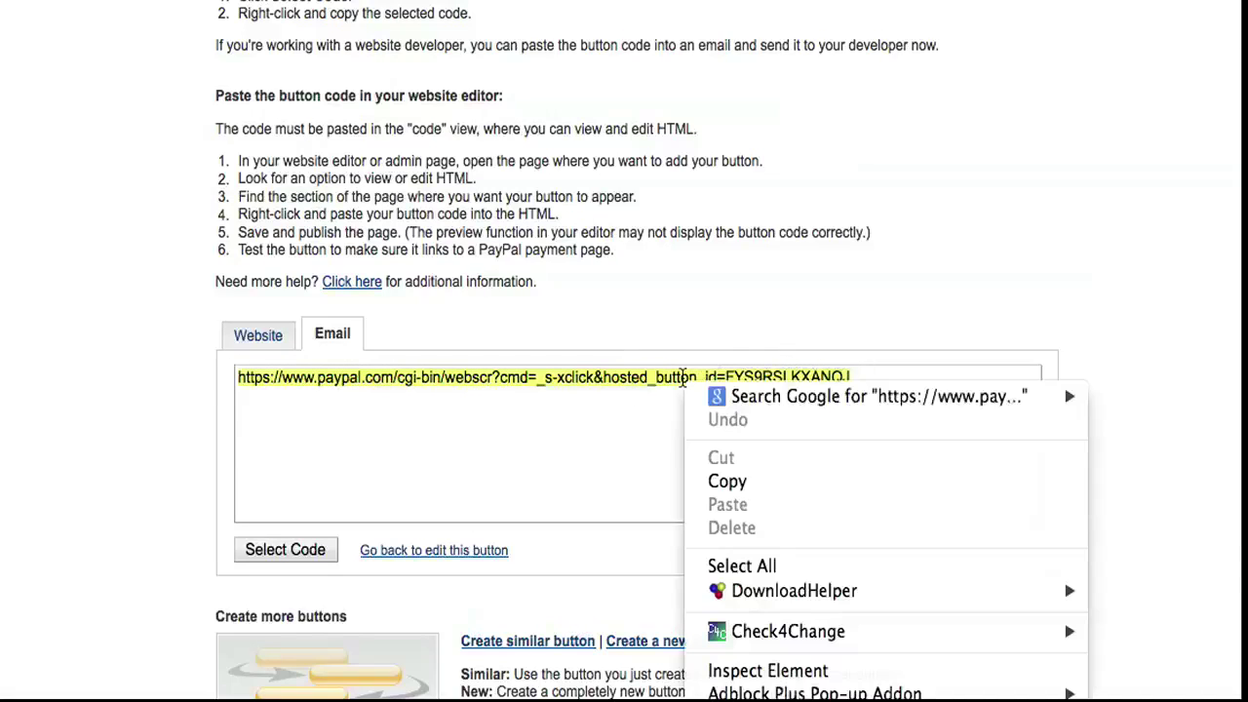
left_click(742, 481)
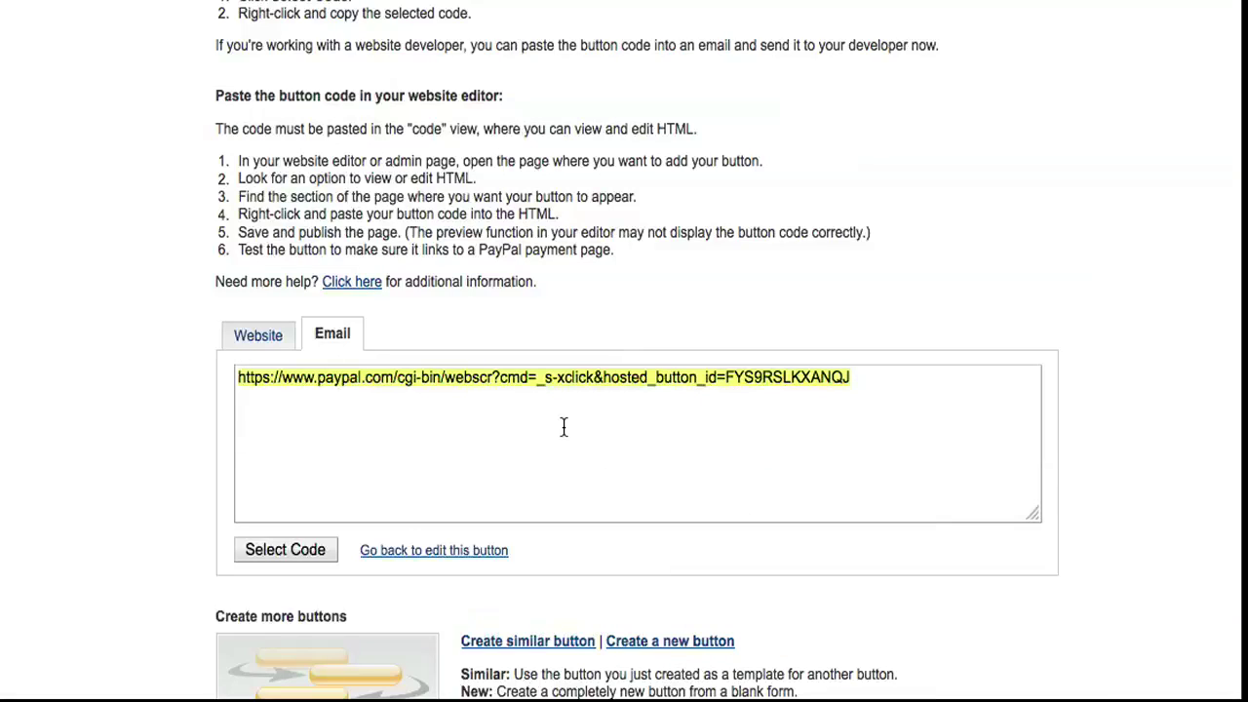
left_click(614, 361)
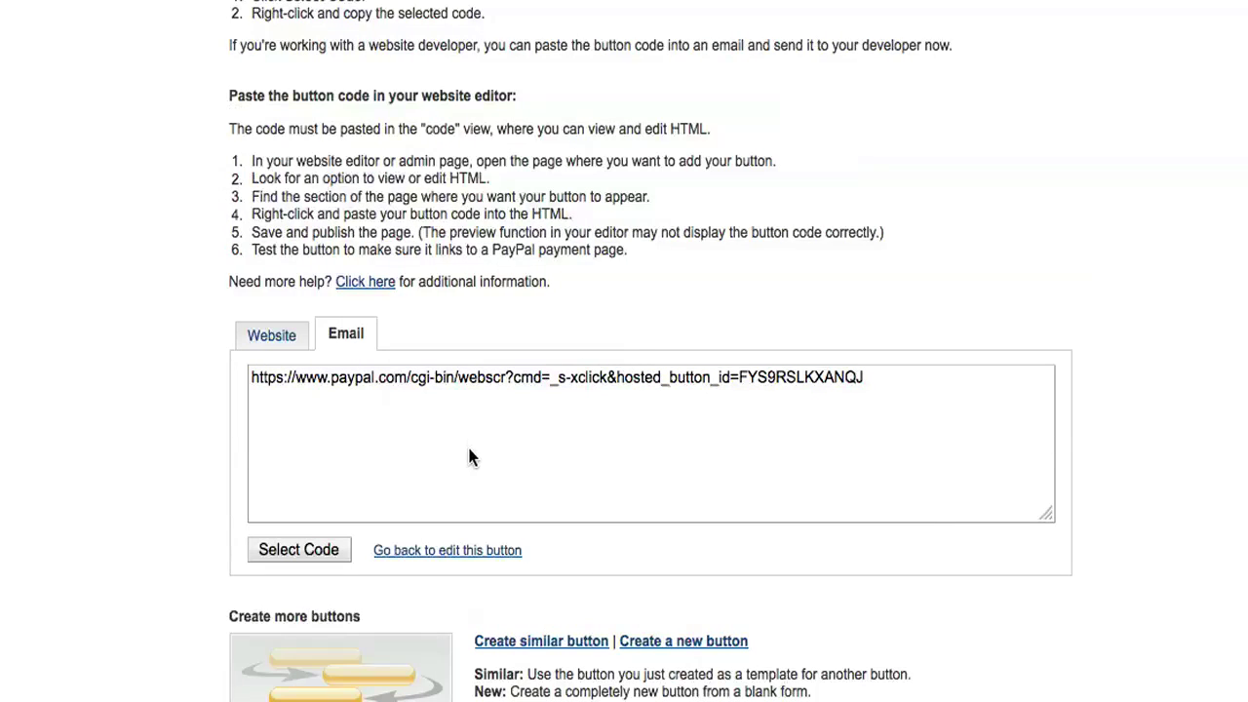
- Copy the email payment link using the page's Select Code function
left_click(306, 555)
right_click(413, 380)
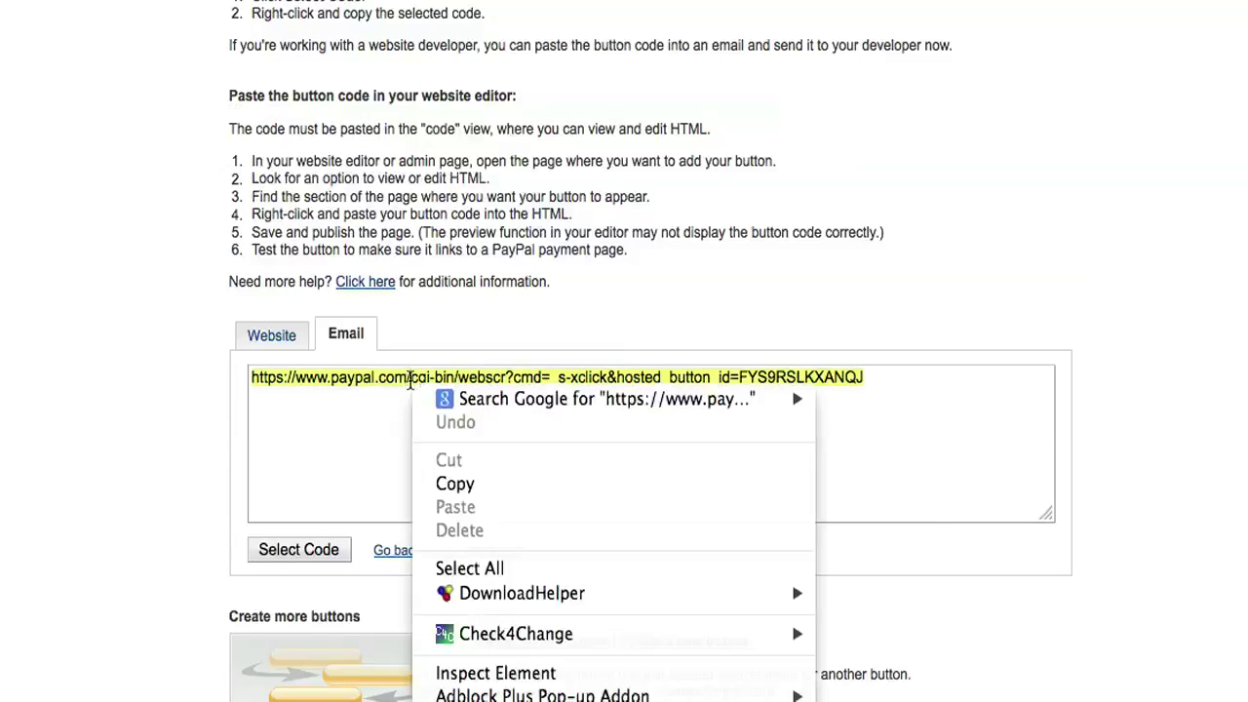
left_click(454, 483)
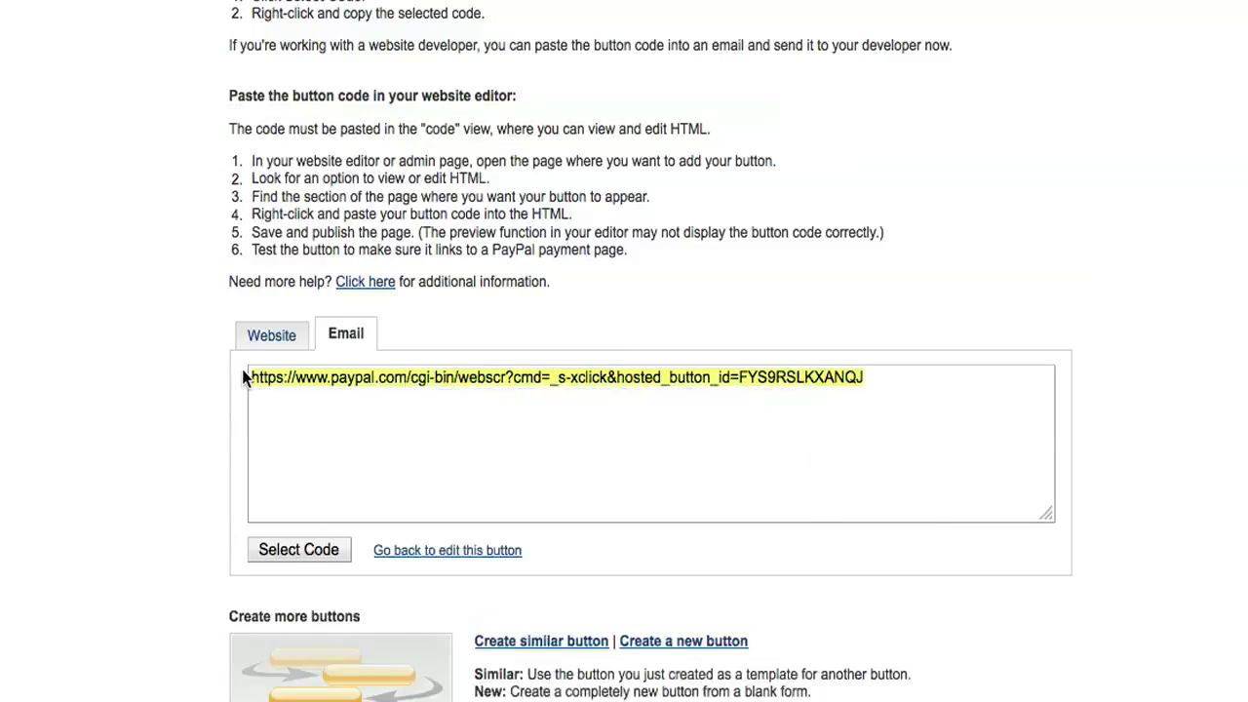
- Return to the website version and copy its HTML code using the Select Code function
left_click(265, 339)
left_click(312, 547)
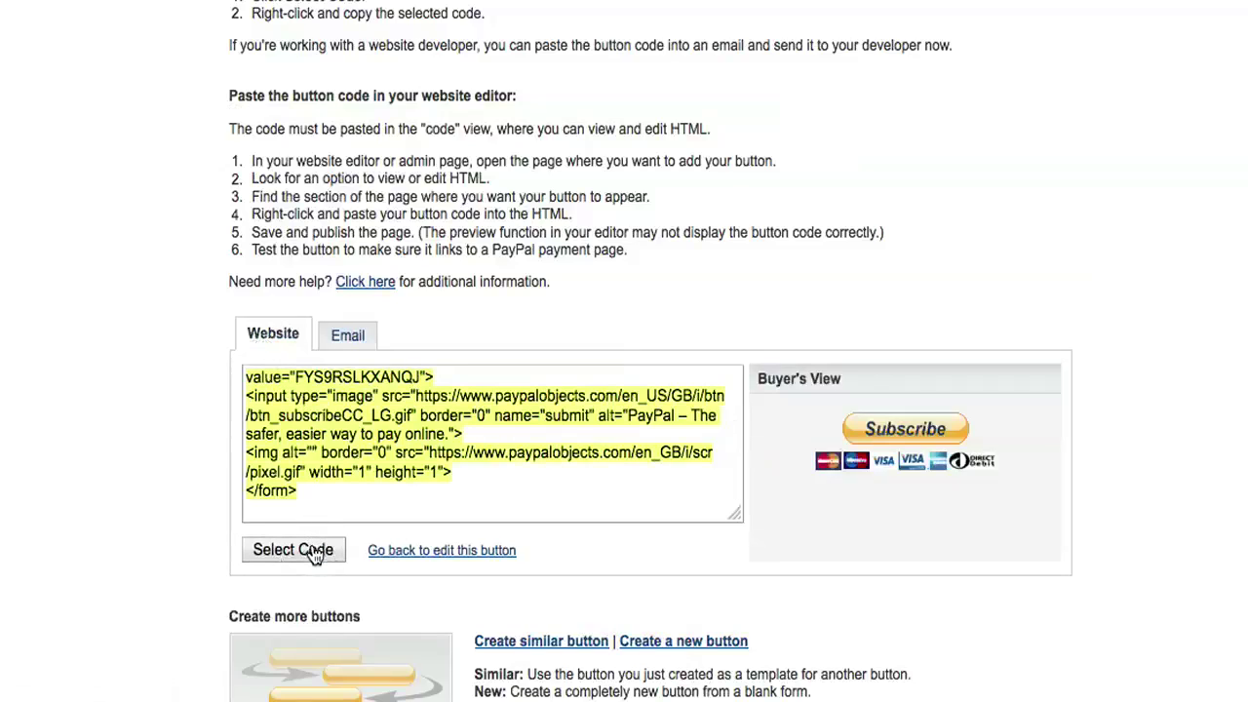
right_click(312, 552)
right_click(321, 466)
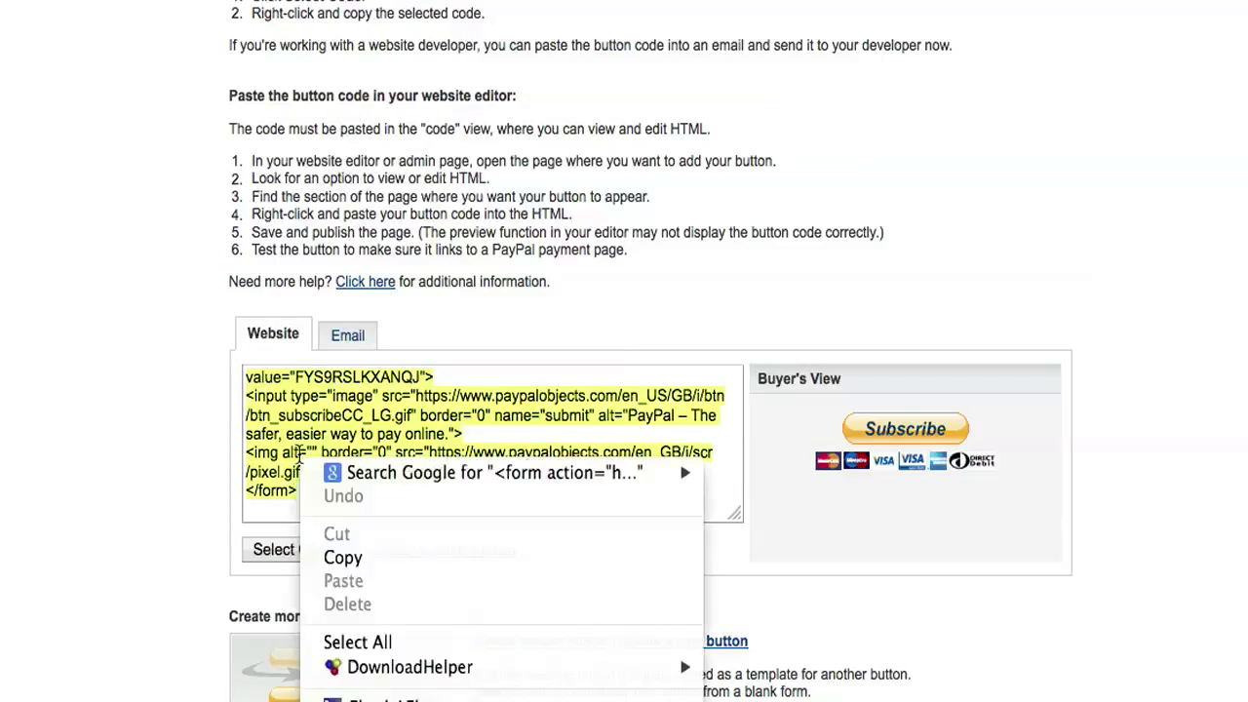
left_click(359, 556)
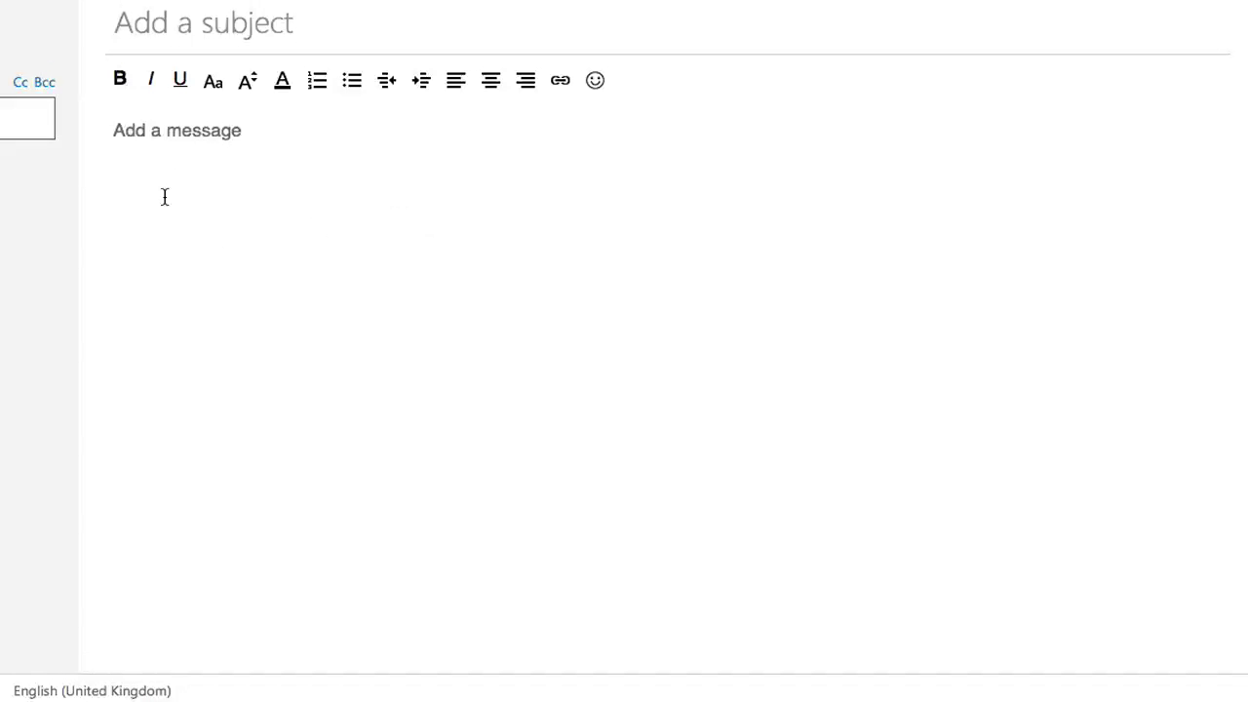
- In the new email's body, write "Please click here to pay me" and hyperlink that text to the PayPal email payment link
left_click(171, 130)
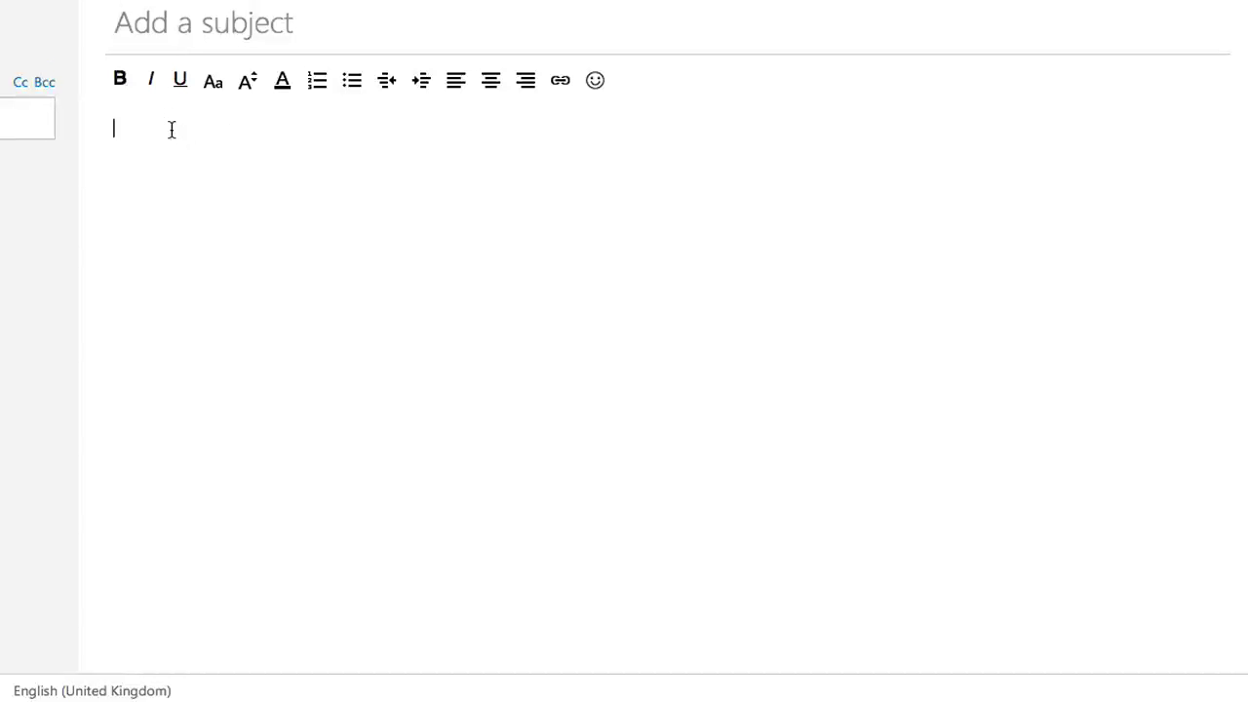
type("Please click here to pay me")
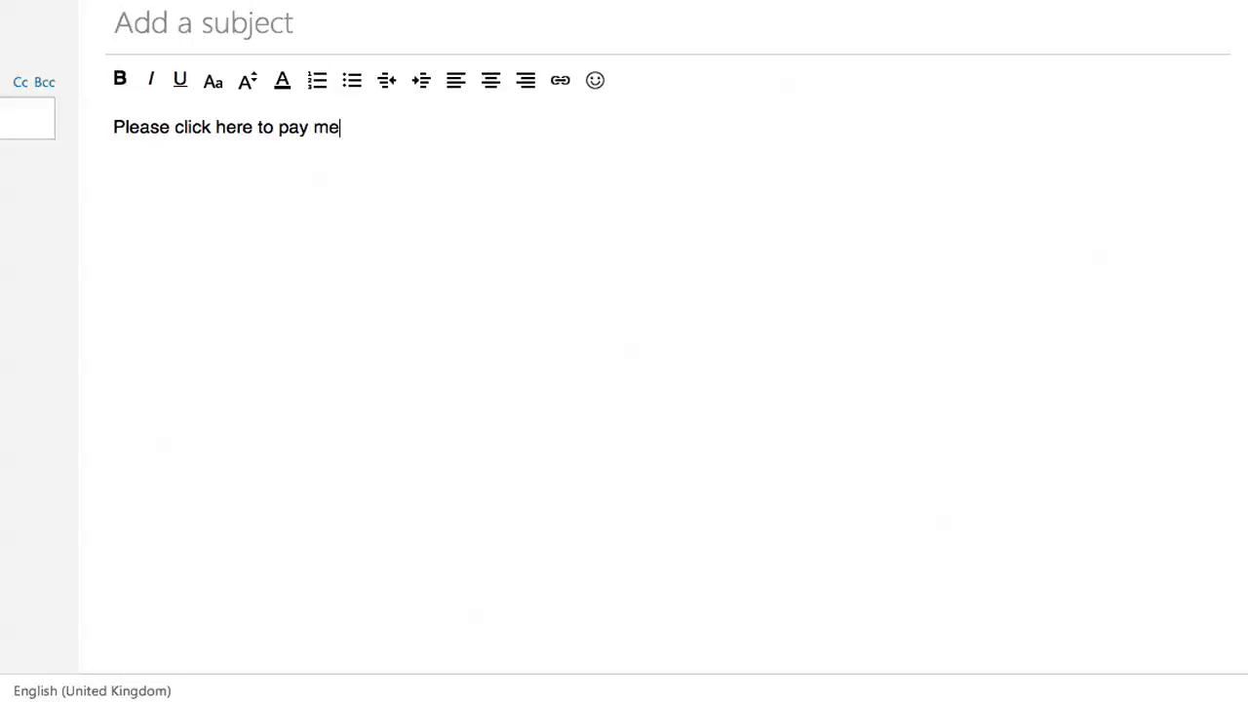
triple_click(114, 127)
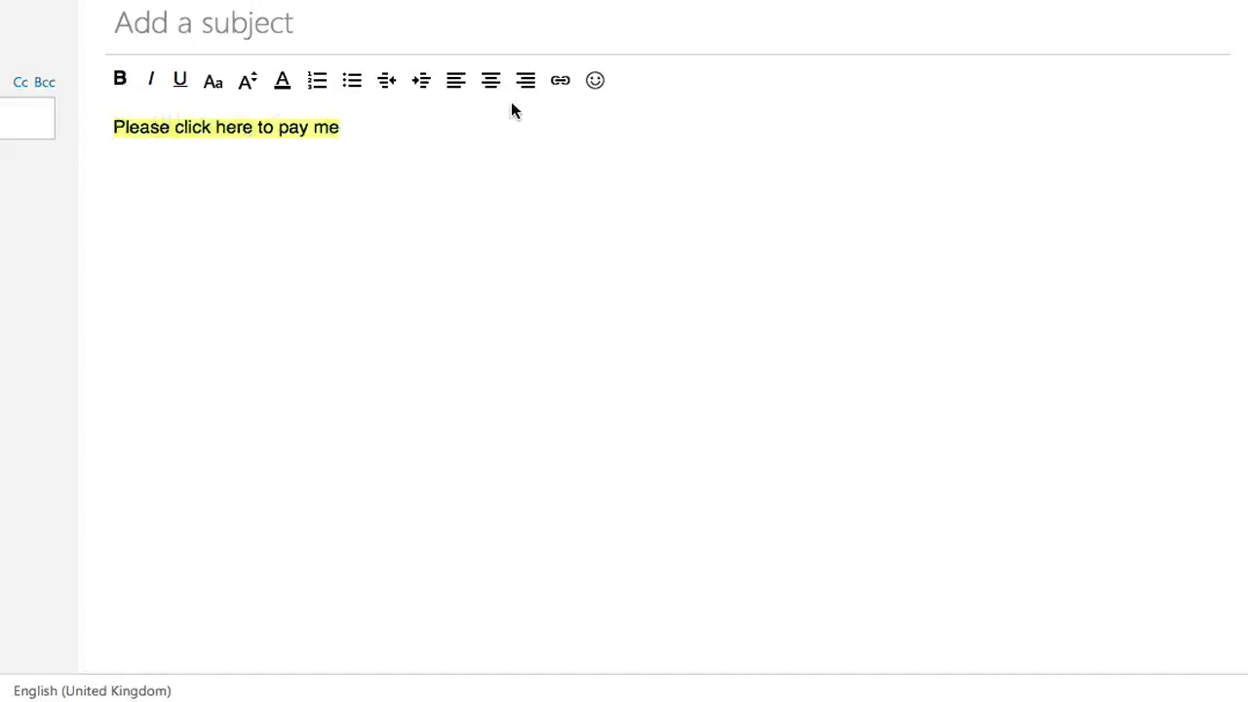
left_click(562, 88)
left_click_drag(641, 137, 513, 132)
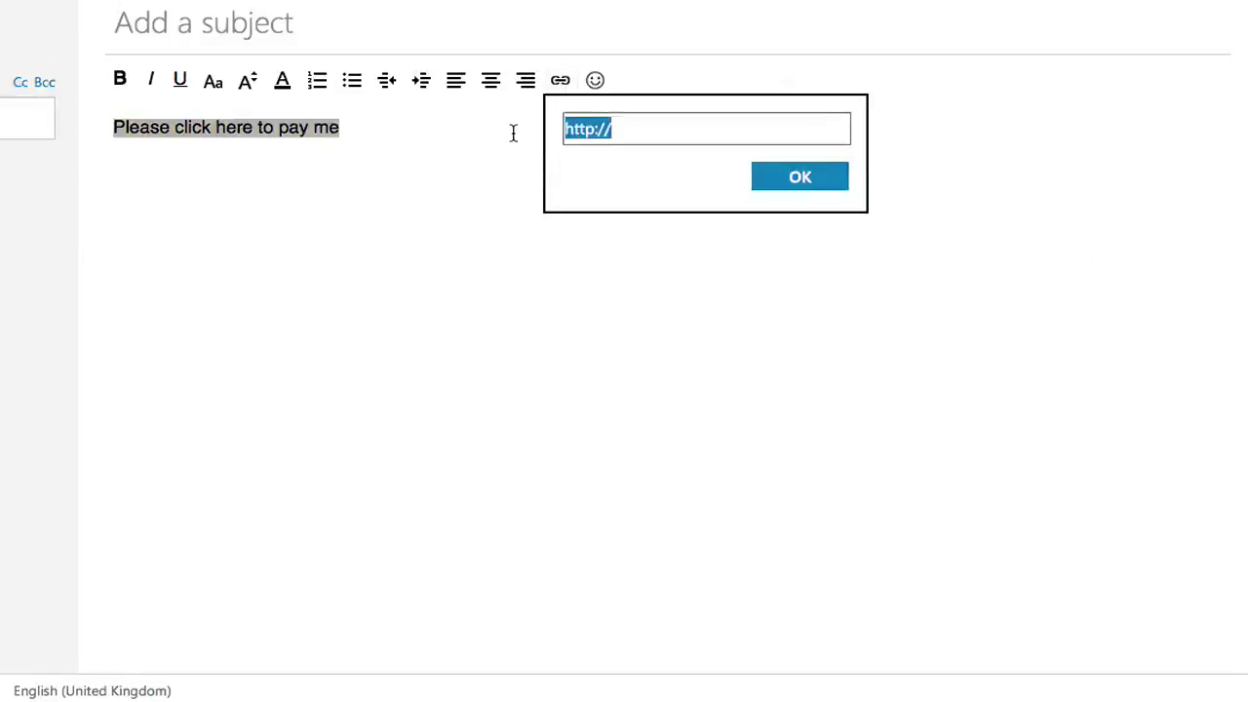
key("ctrl+v")
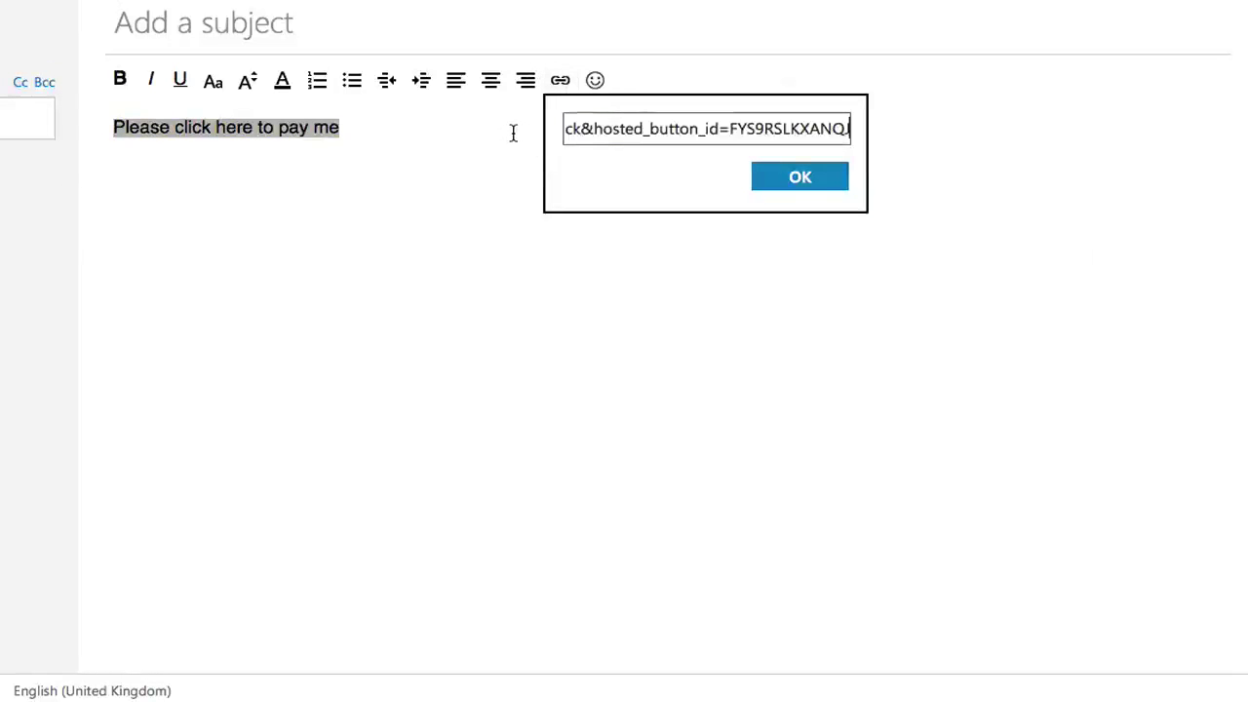
left_click(788, 180)
left_click(432, 223)
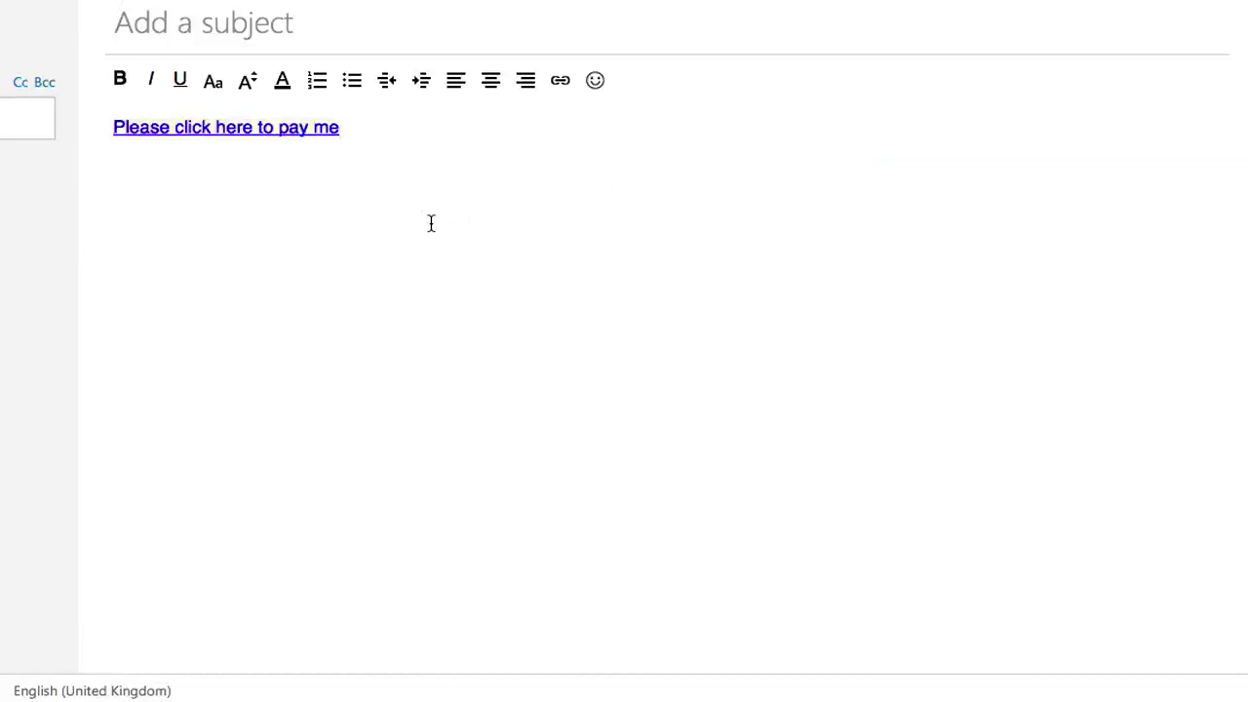
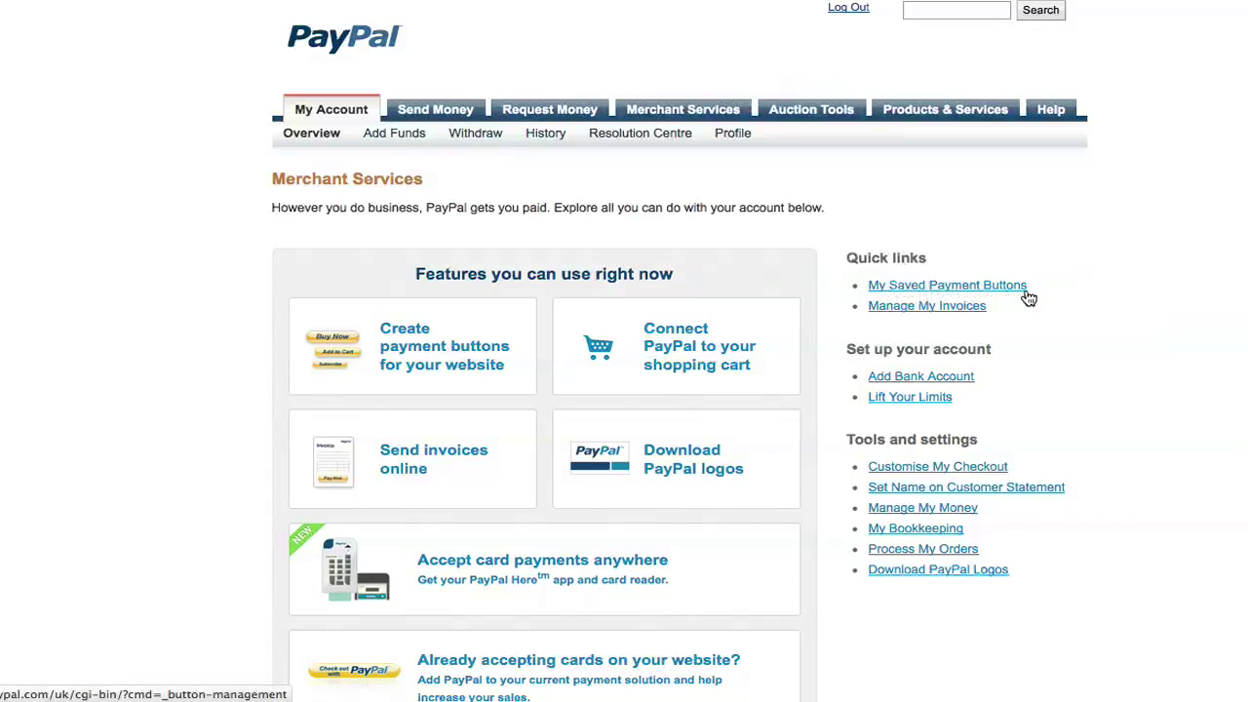
- Open the saved payment buttons in PayPal and permanently delete the second "My magazine" button
left_click(945, 289)
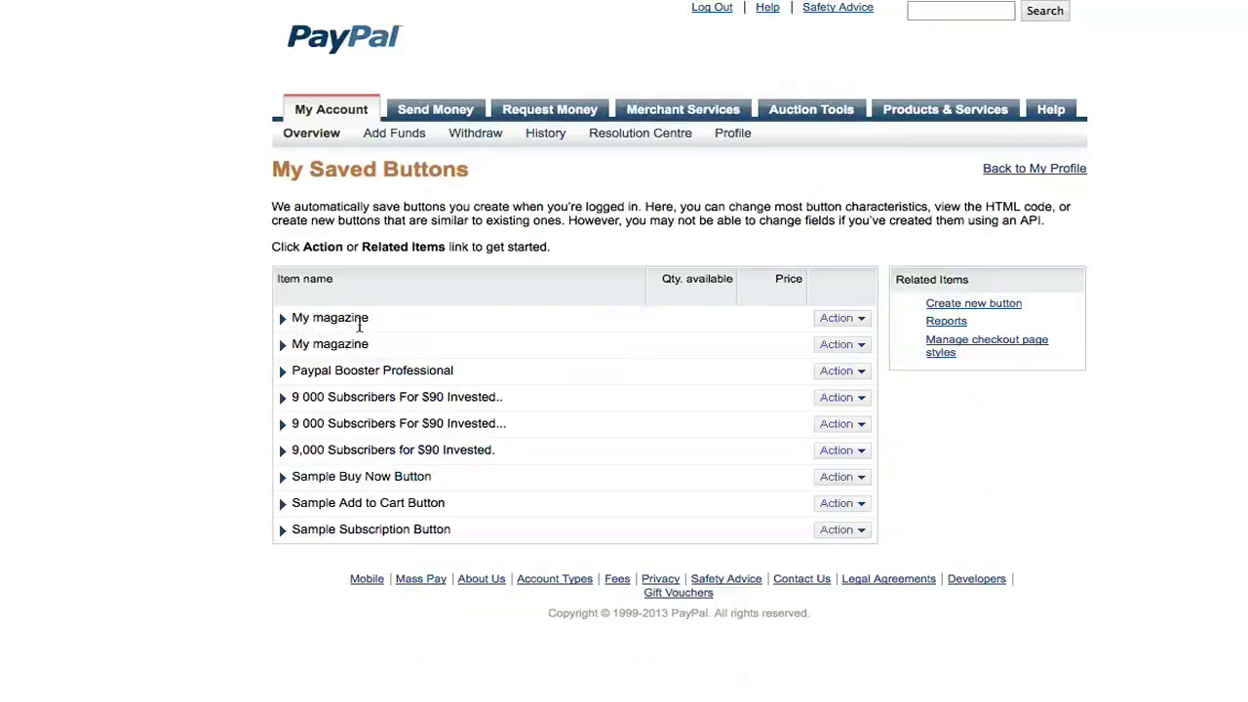
left_click(840, 344)
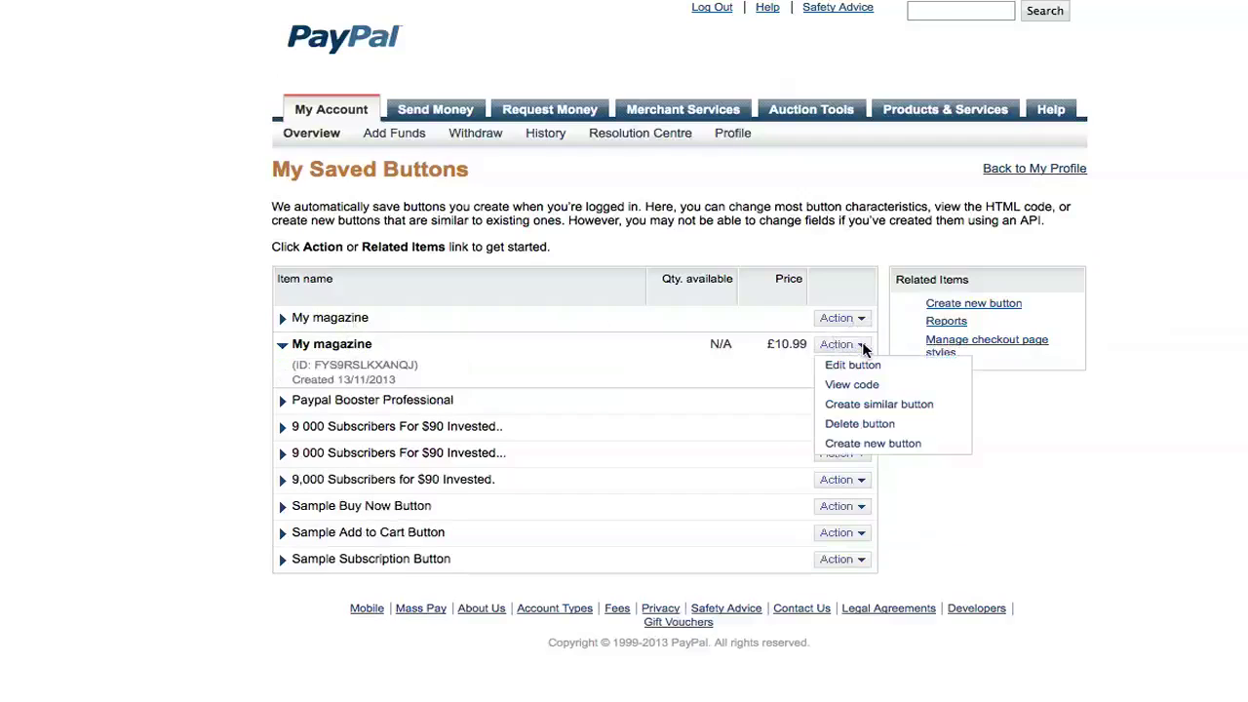
left_click(879, 425)
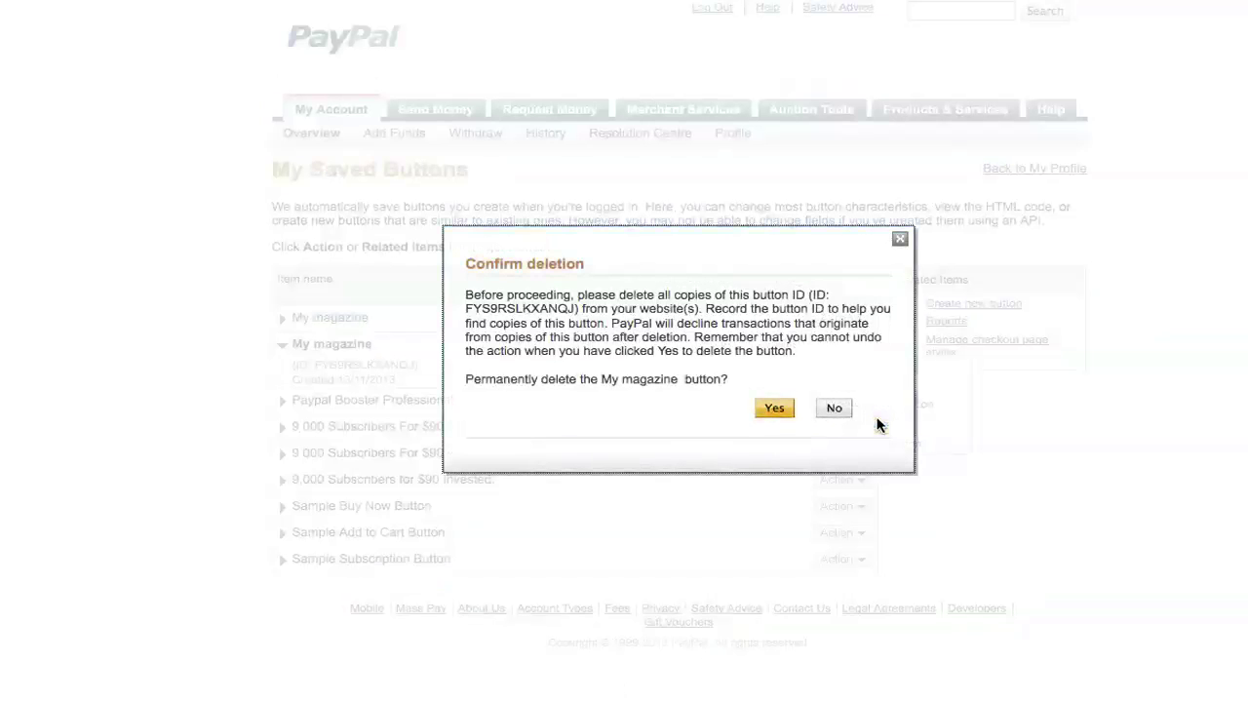
left_click(775, 408)
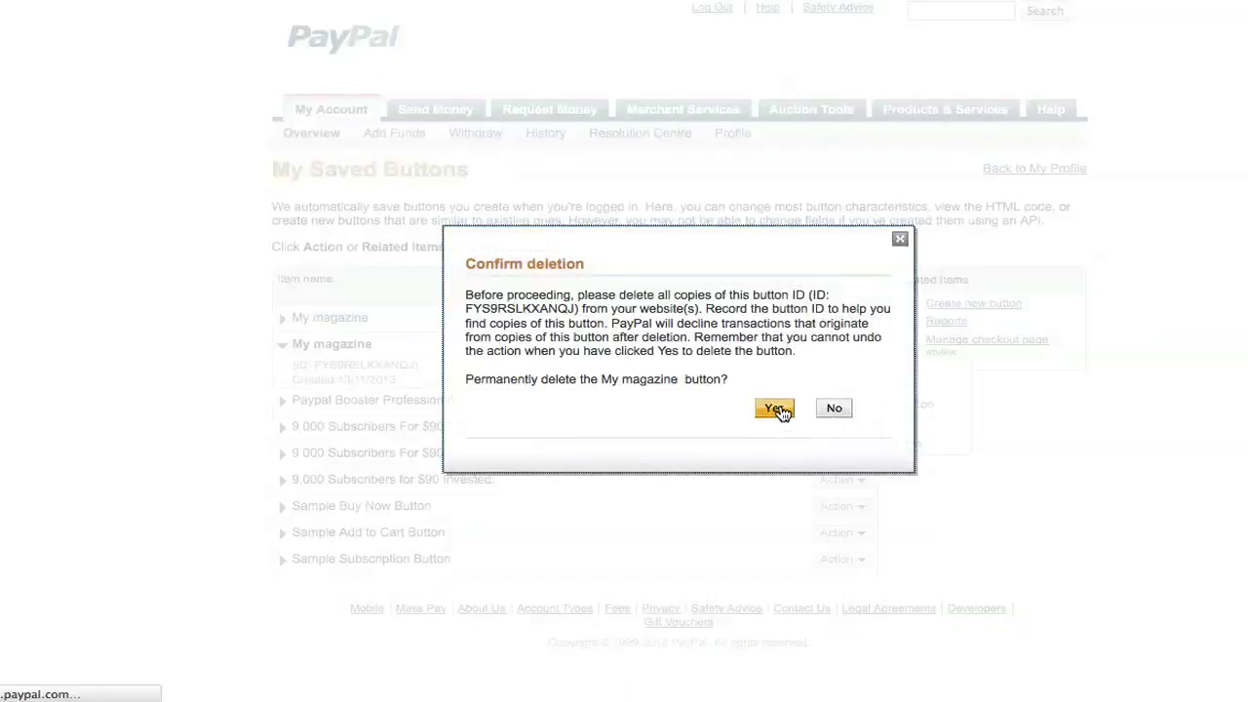
- Permanently delete the remaining "My magazine" button from the saved buttons
left_click(861, 321)
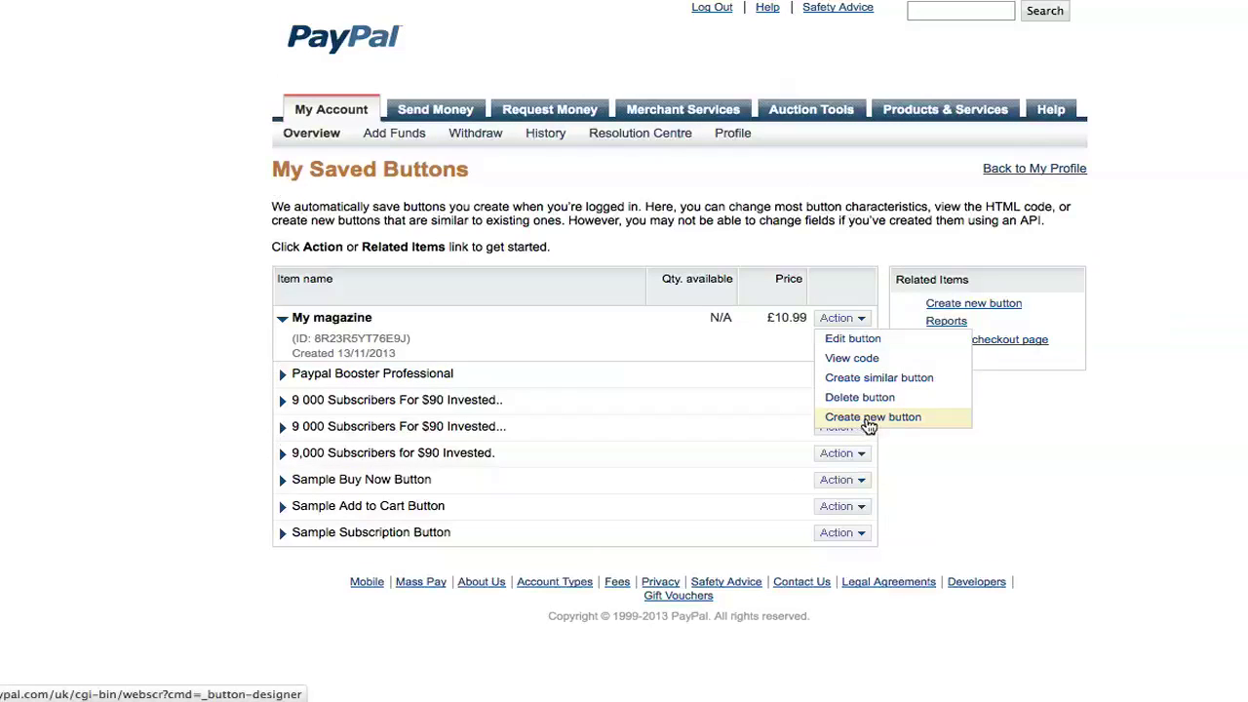
left_click(858, 399)
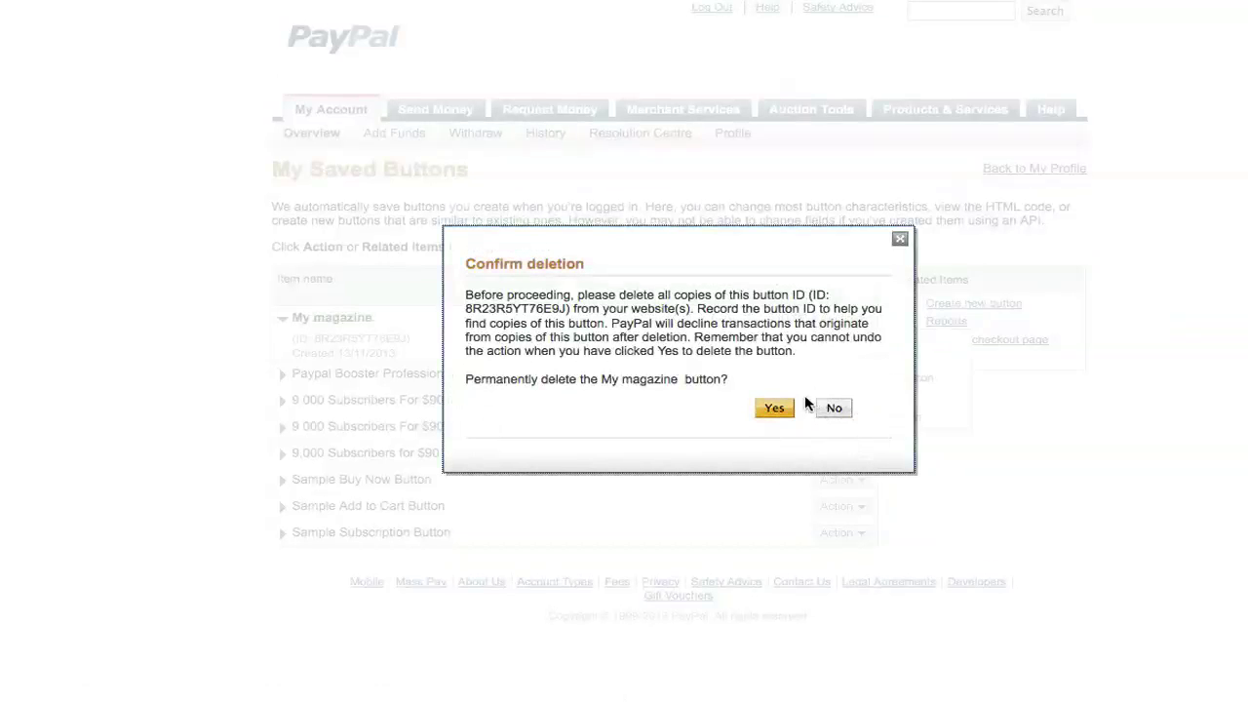
left_click(775, 409)
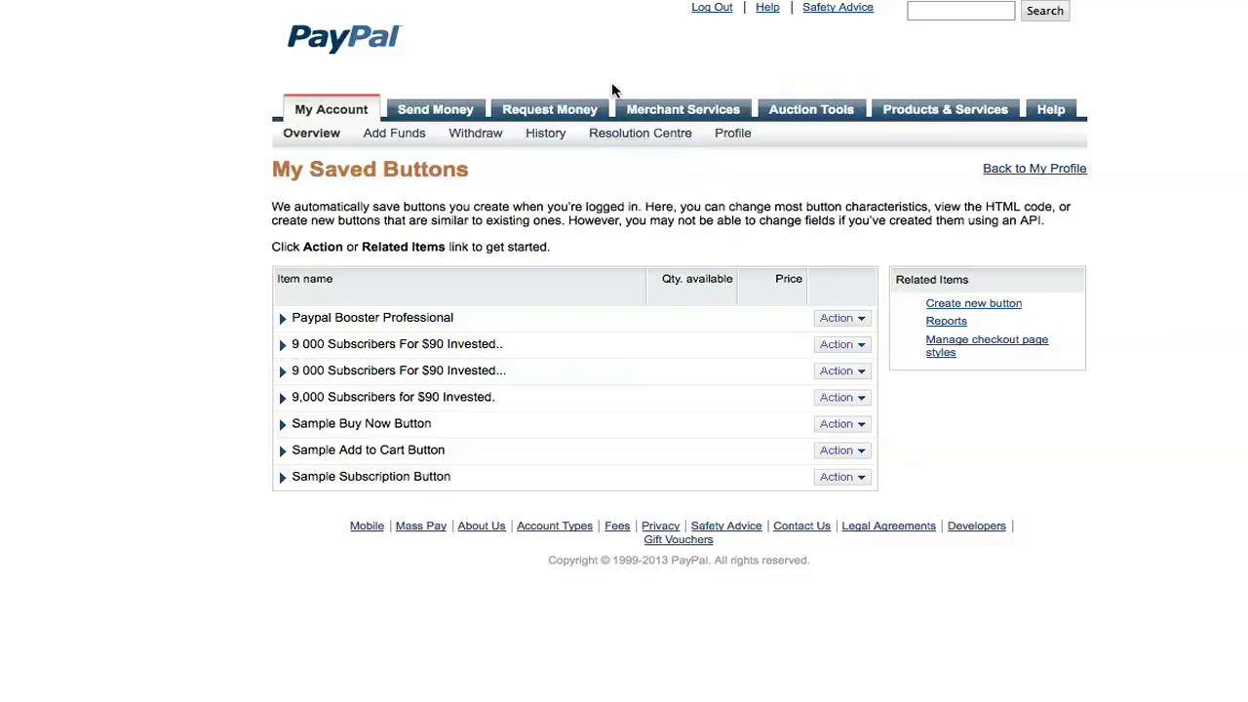